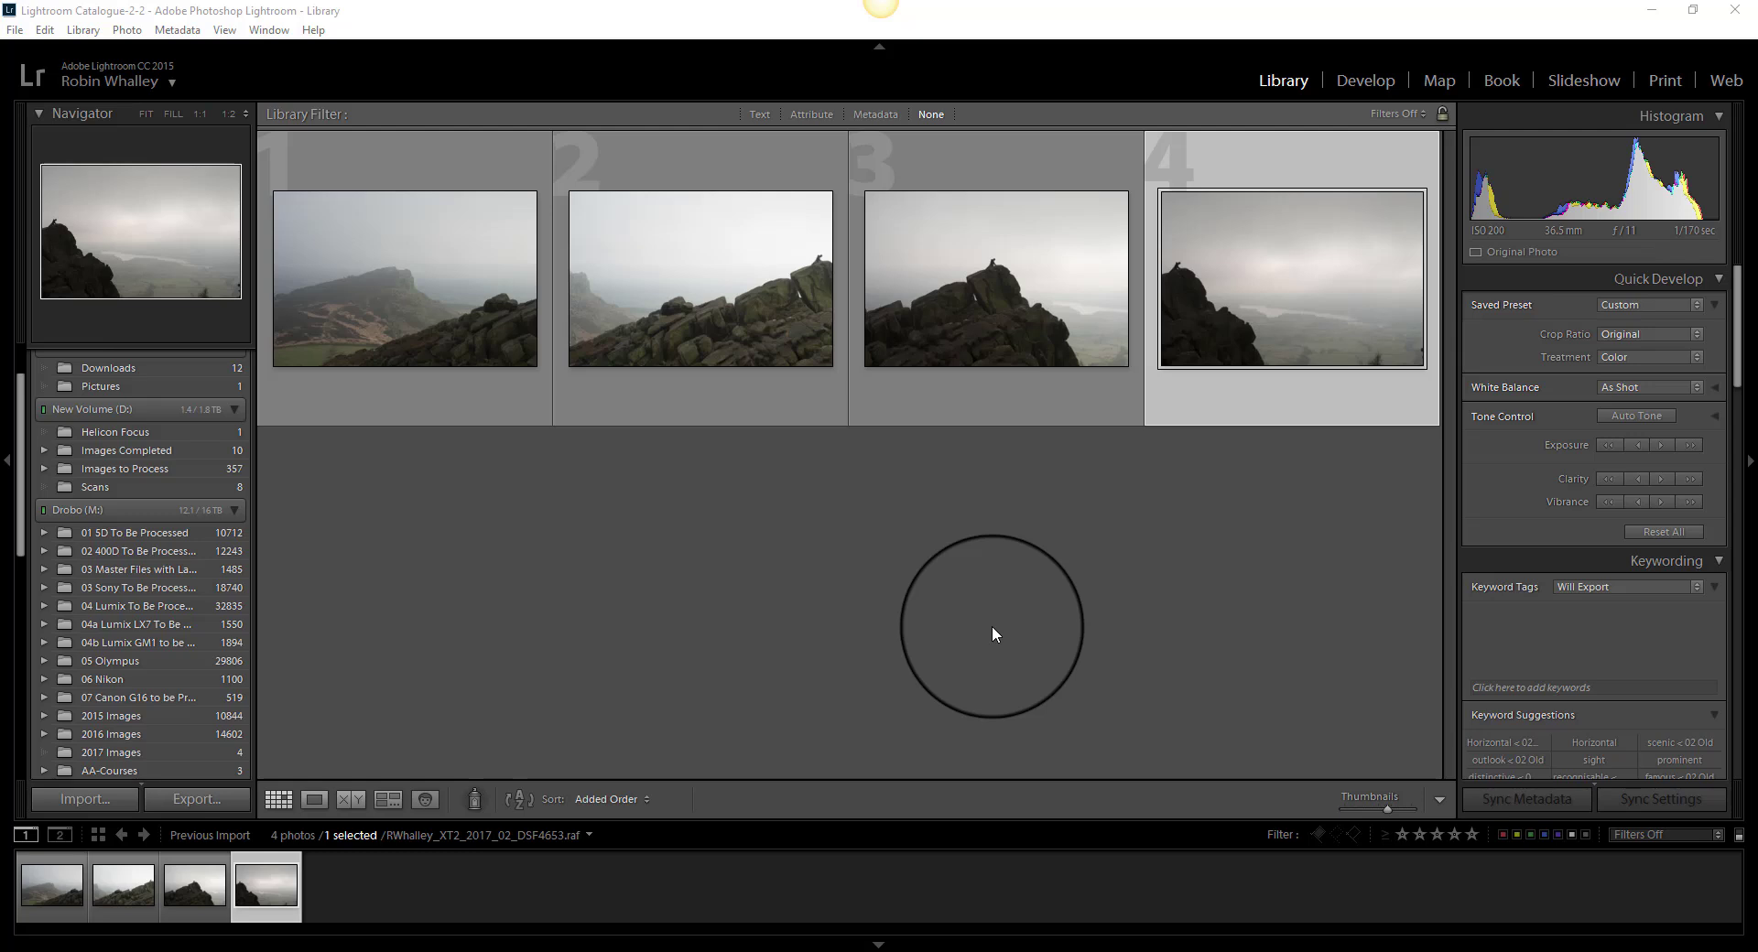
Step: Merge the four foggy rock photos into a panorama with Boundary Warp set to 100
click(419, 314)
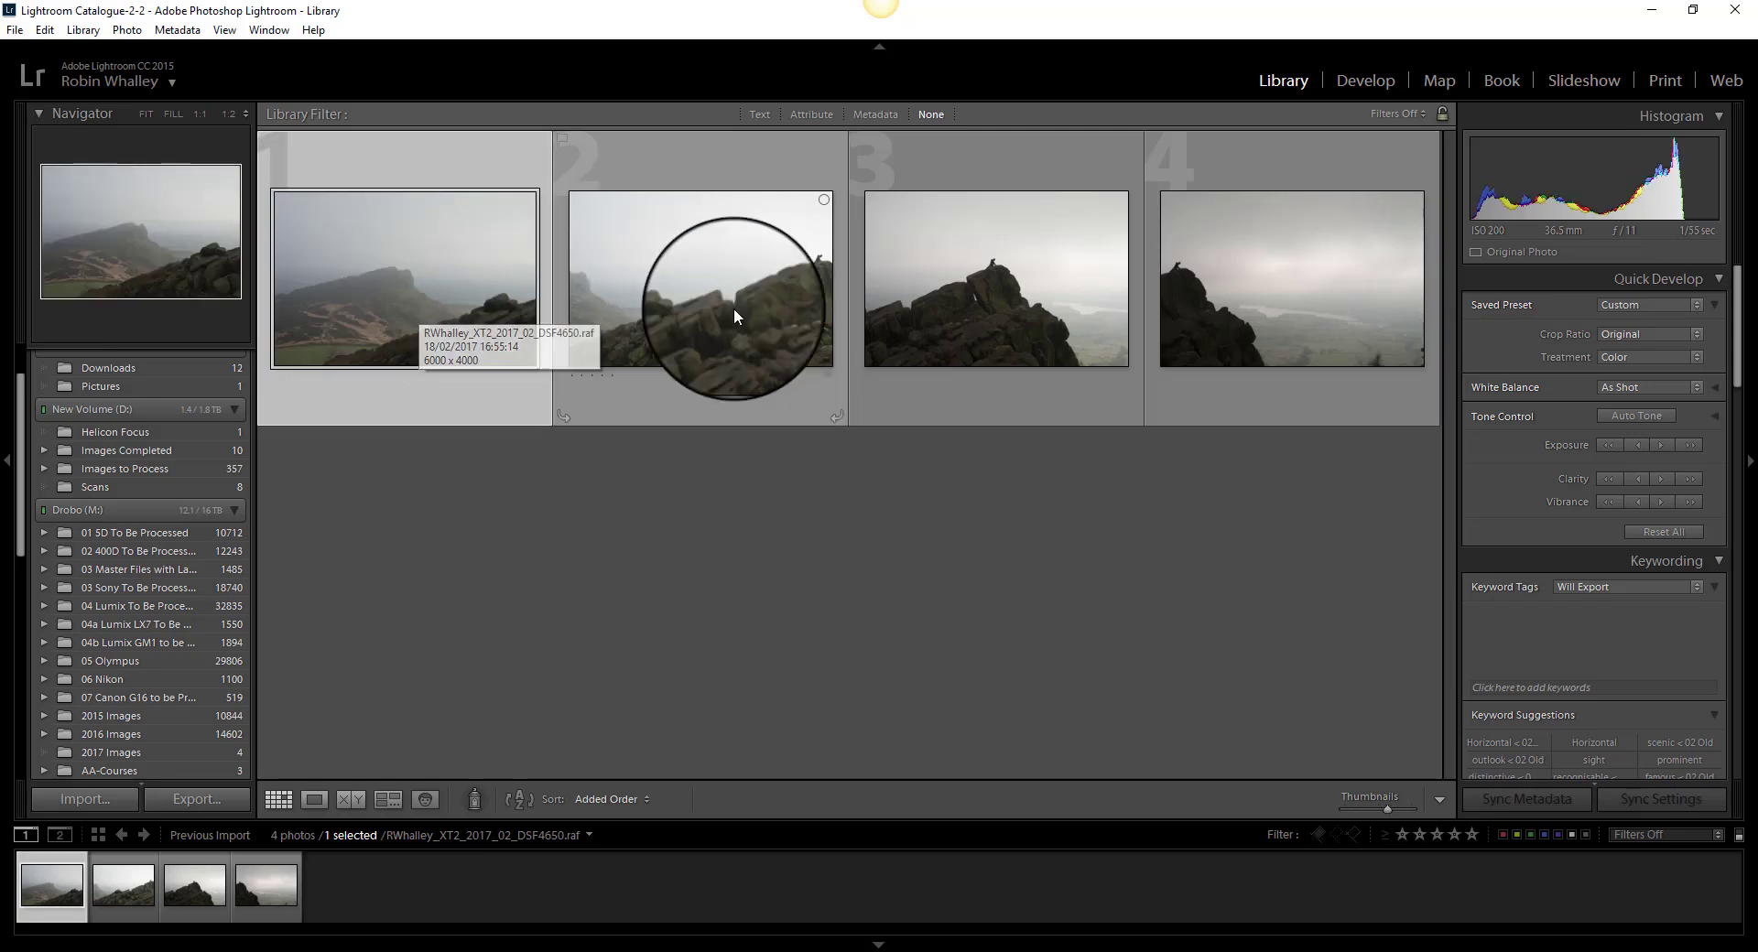
shift+click(1199, 307)
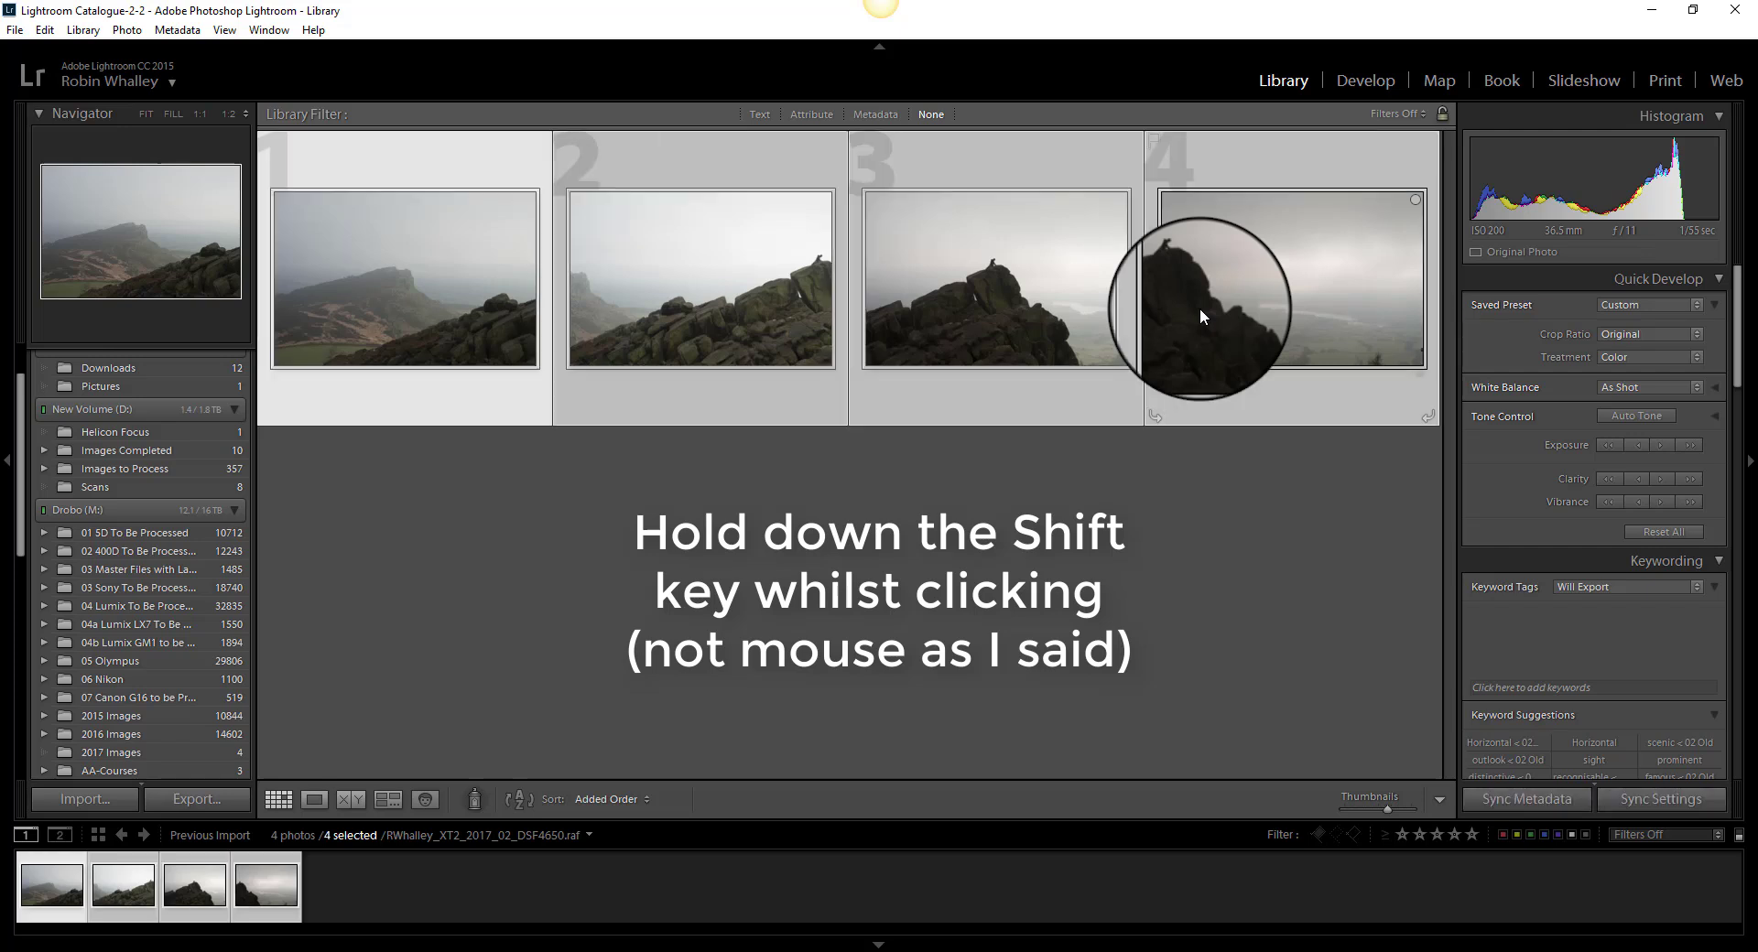
right_click(732, 311)
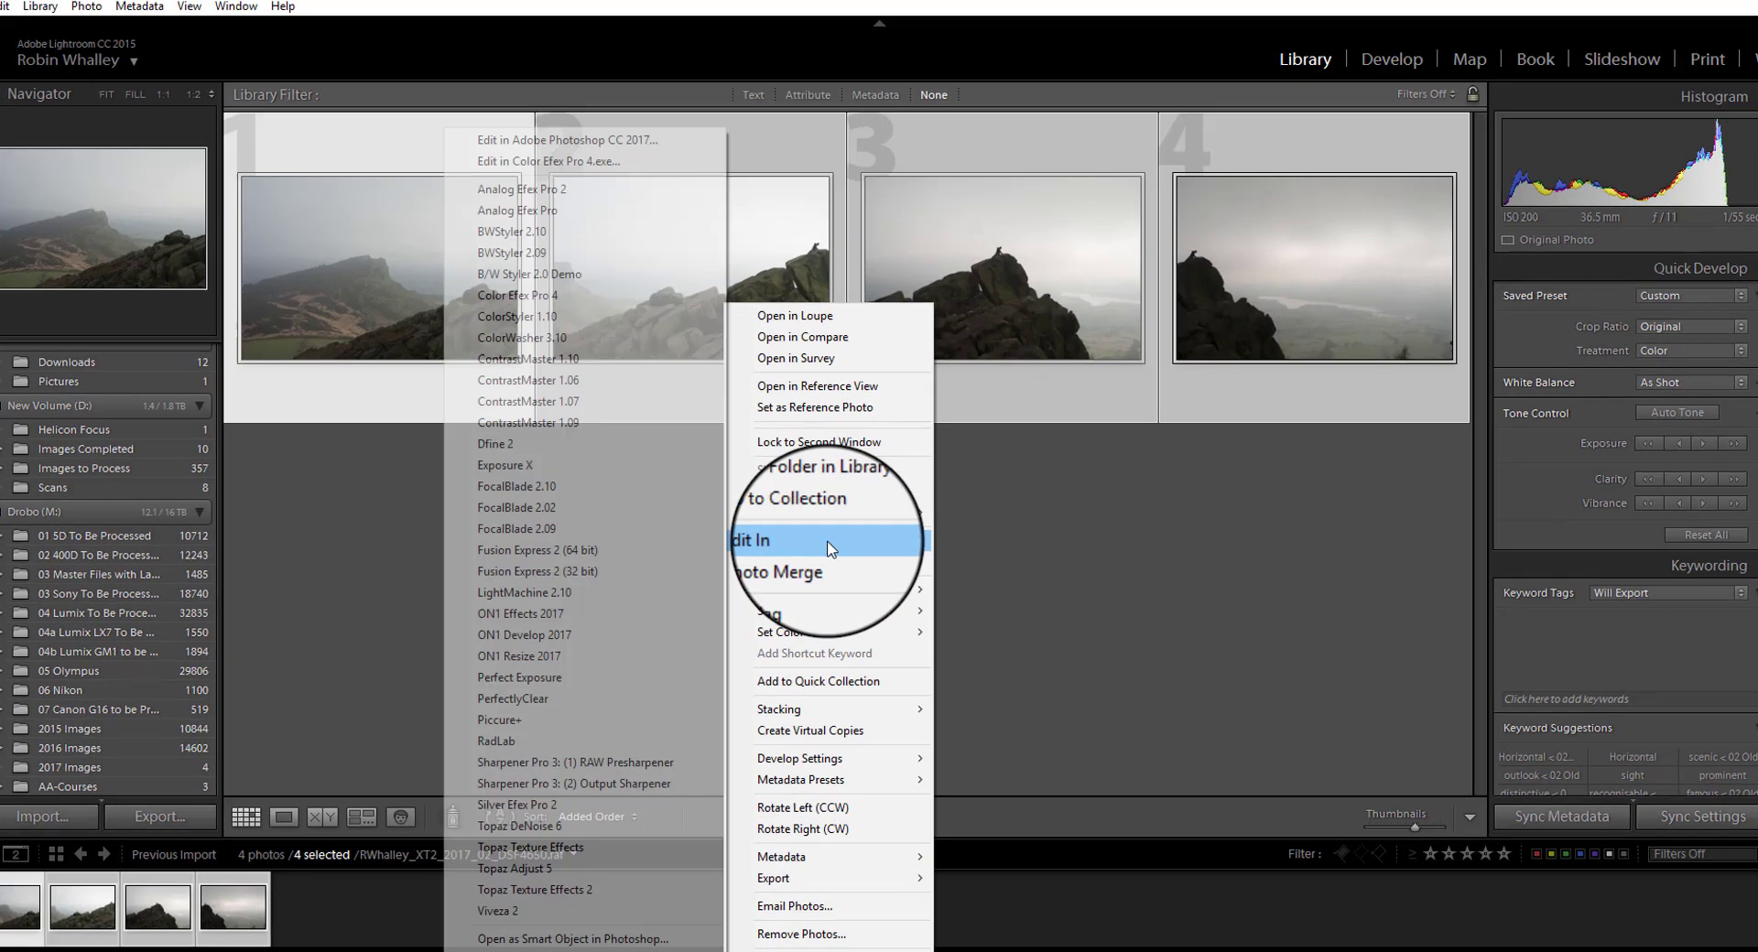
mouse_move(823, 554)
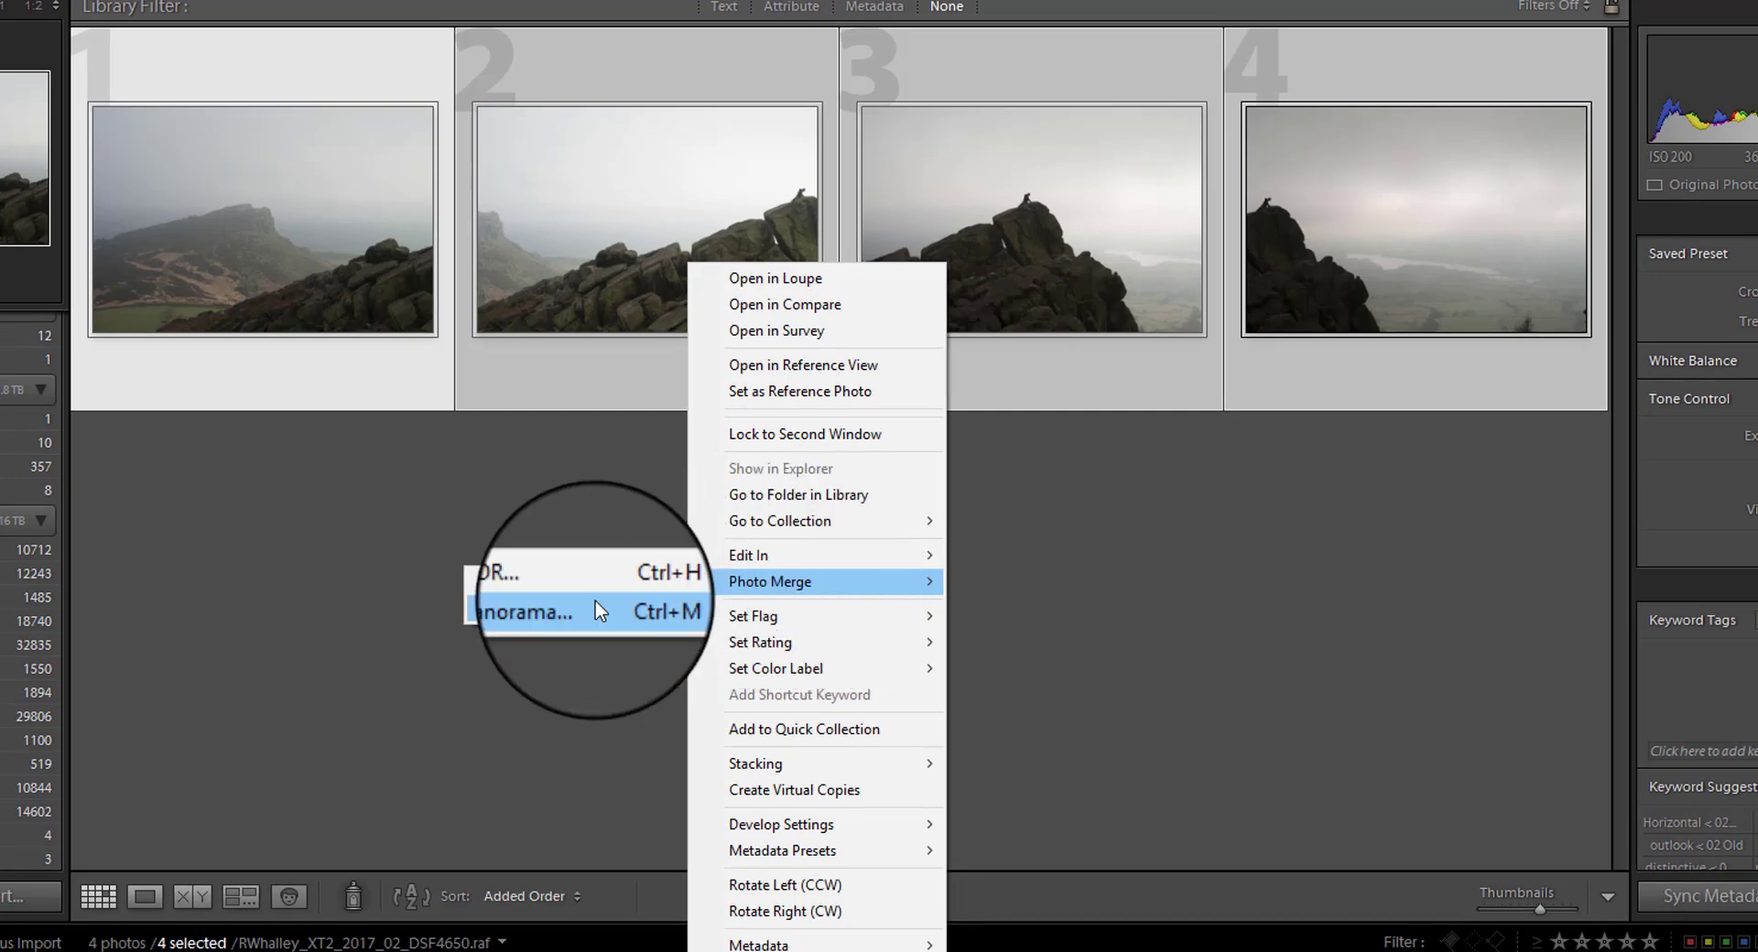
click(595, 600)
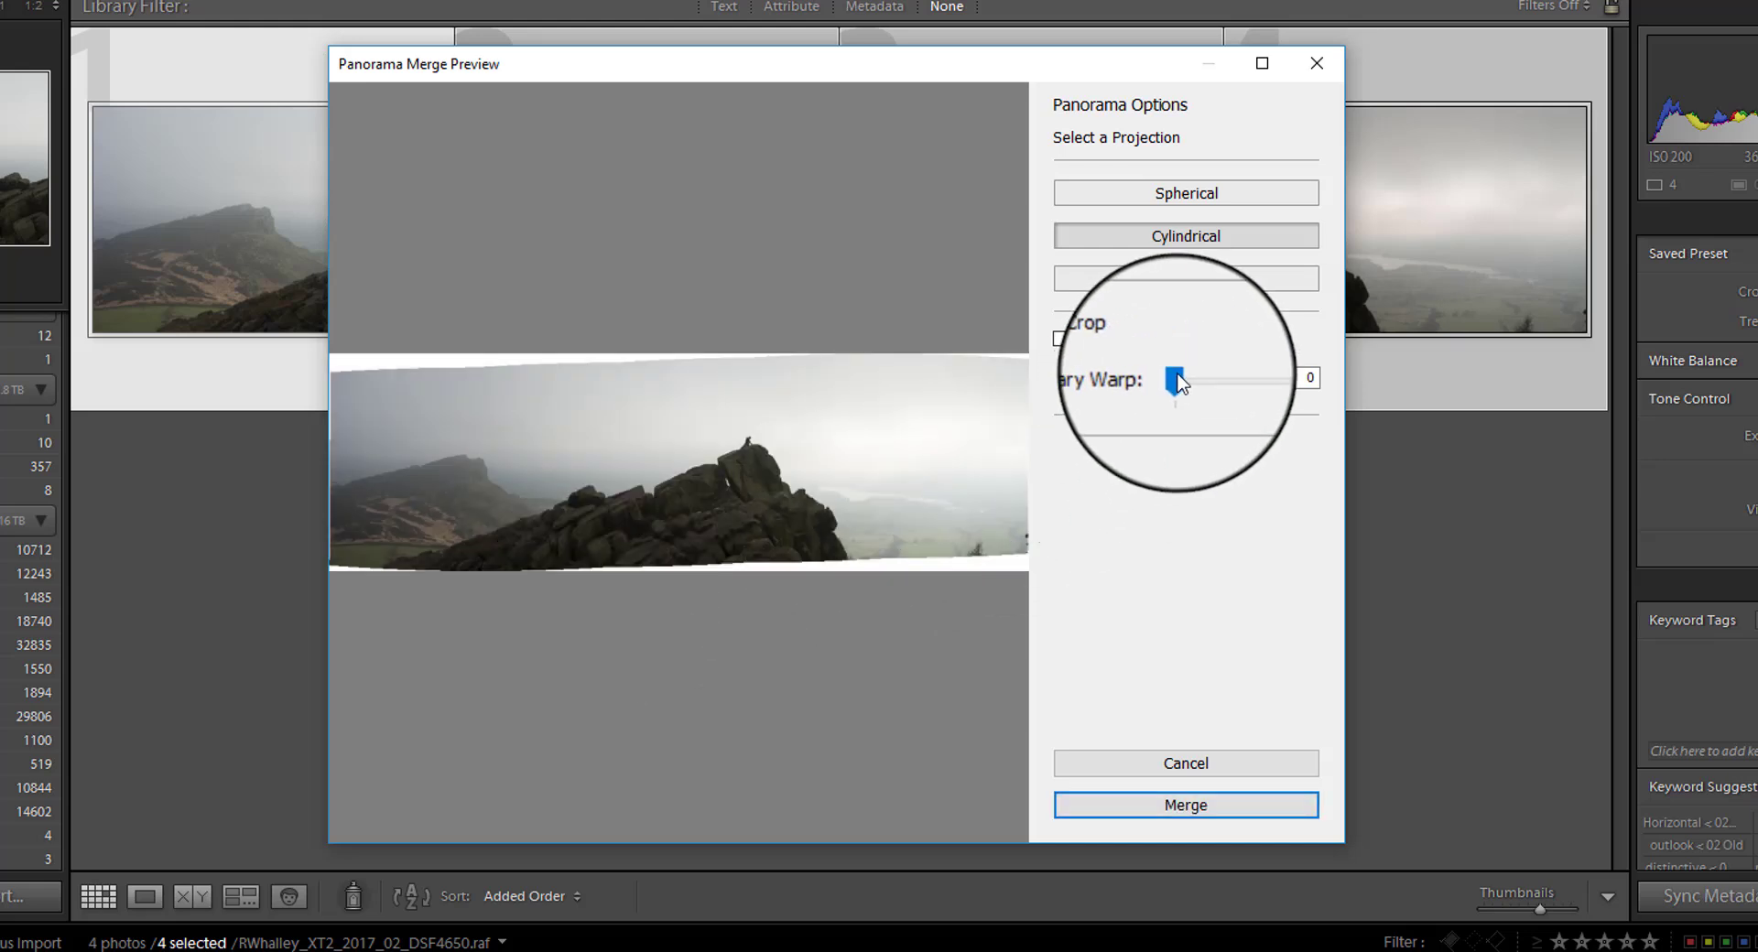
drag(1177, 380, 1268, 377)
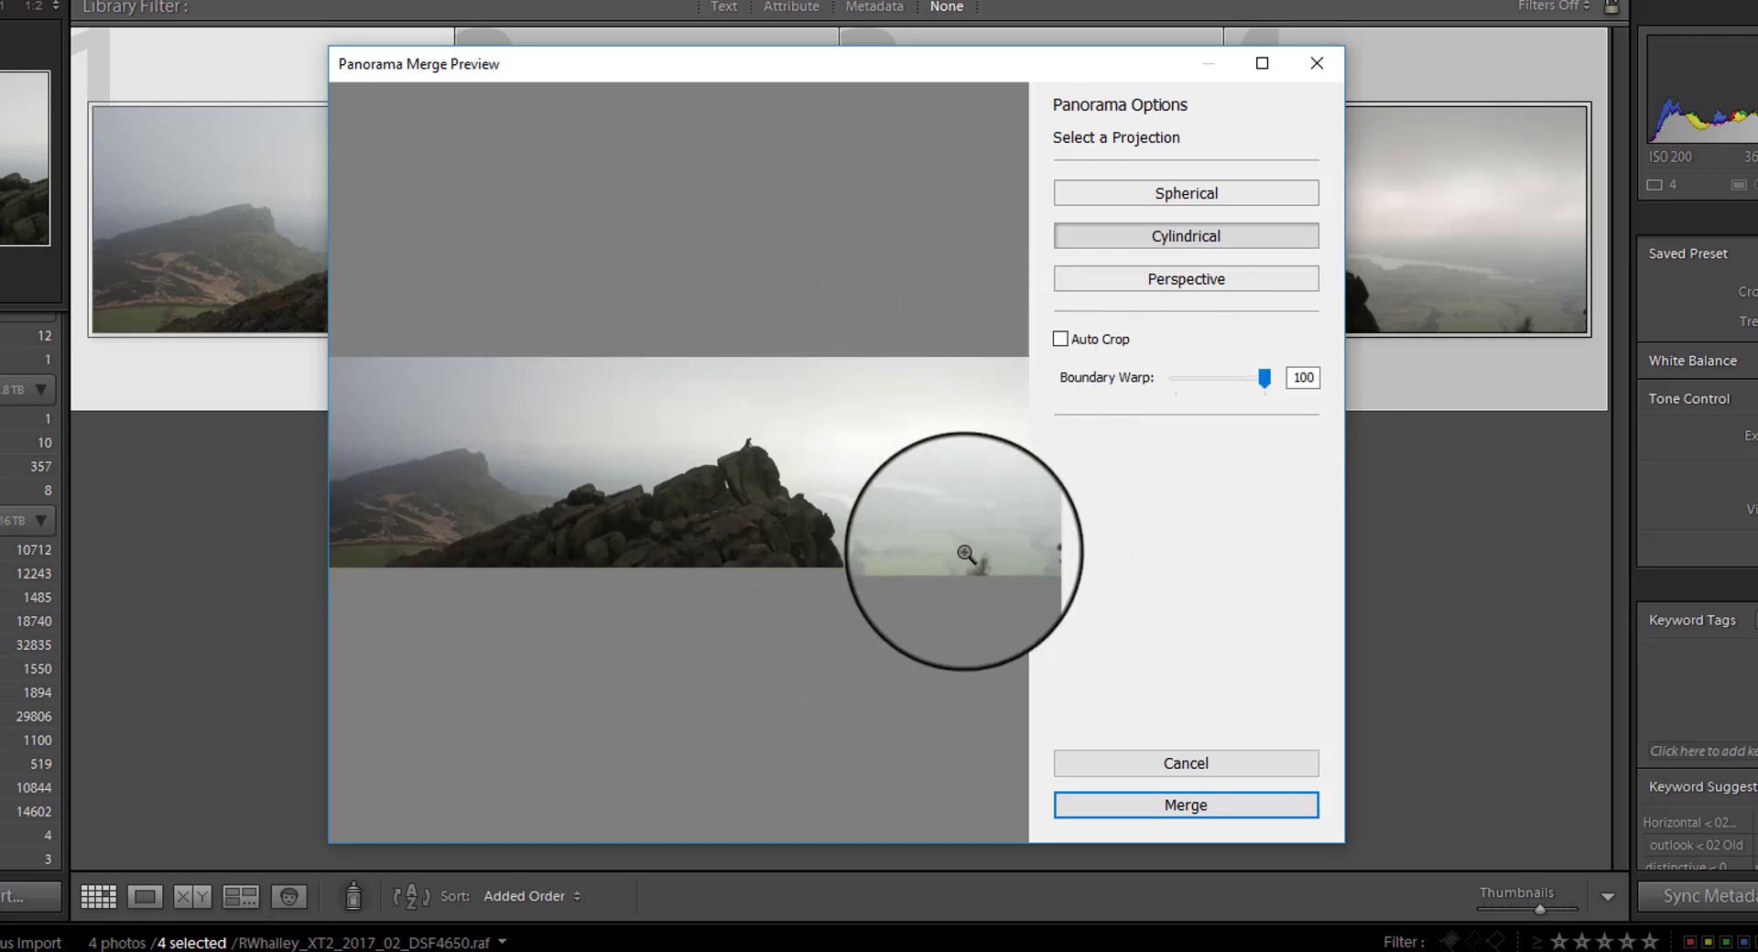
click(1190, 811)
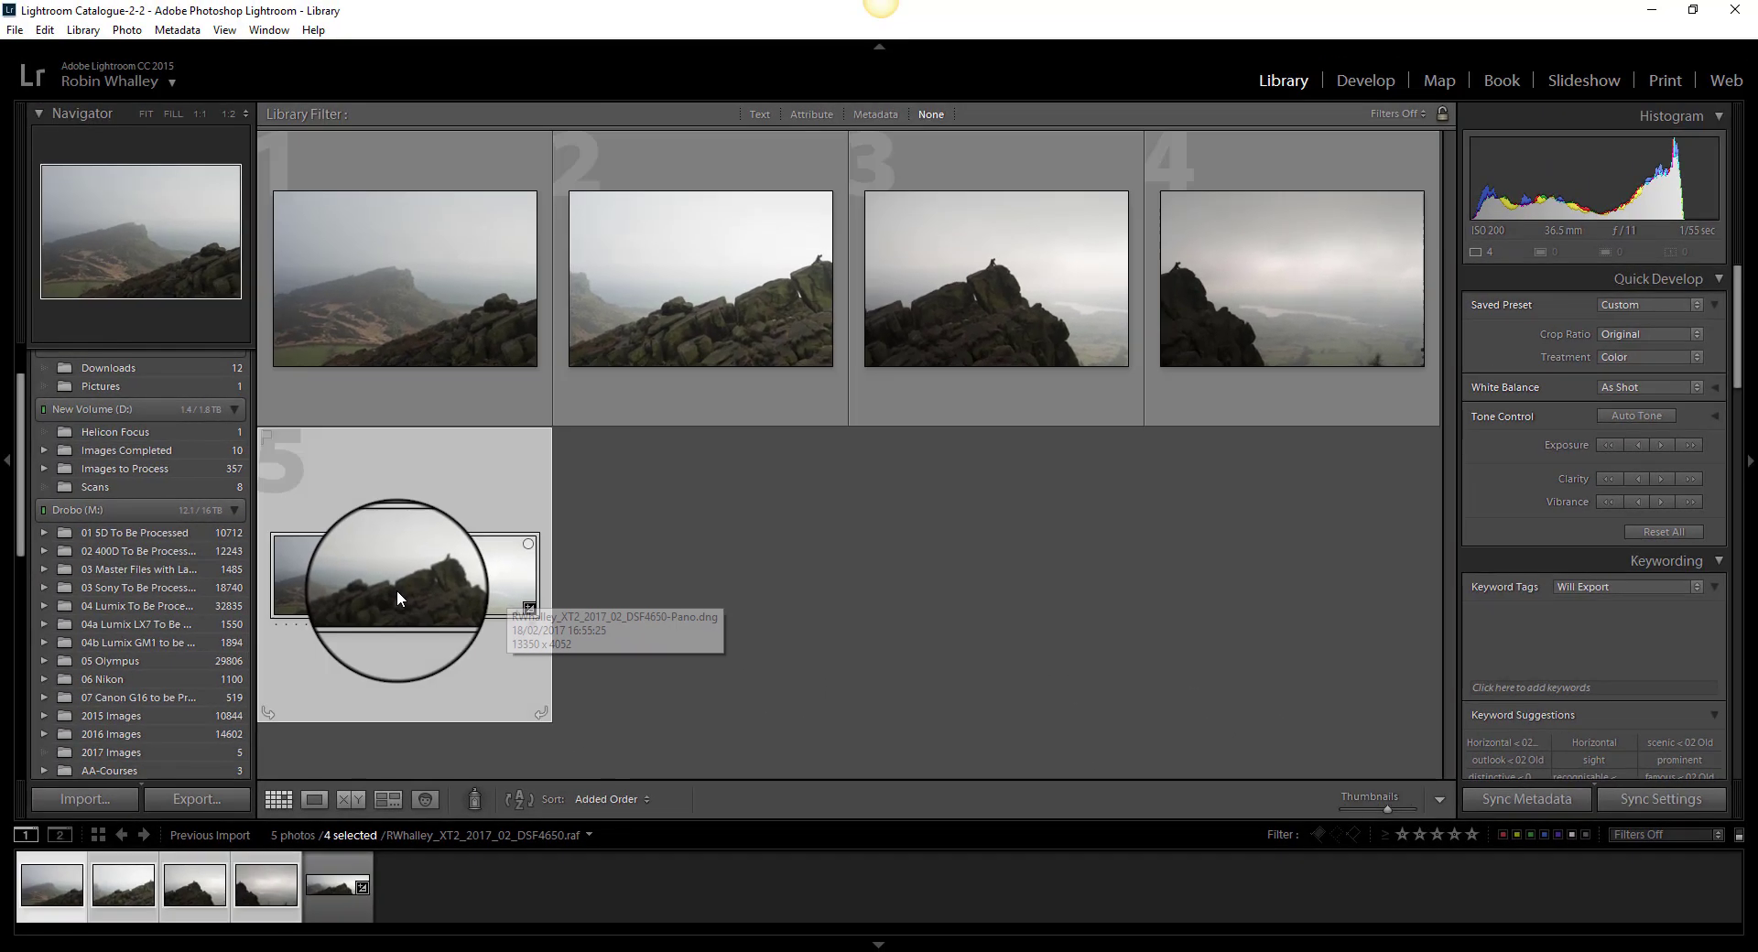
Step: Open the new panorama in Develop and crop its right edge inward
click(397, 590)
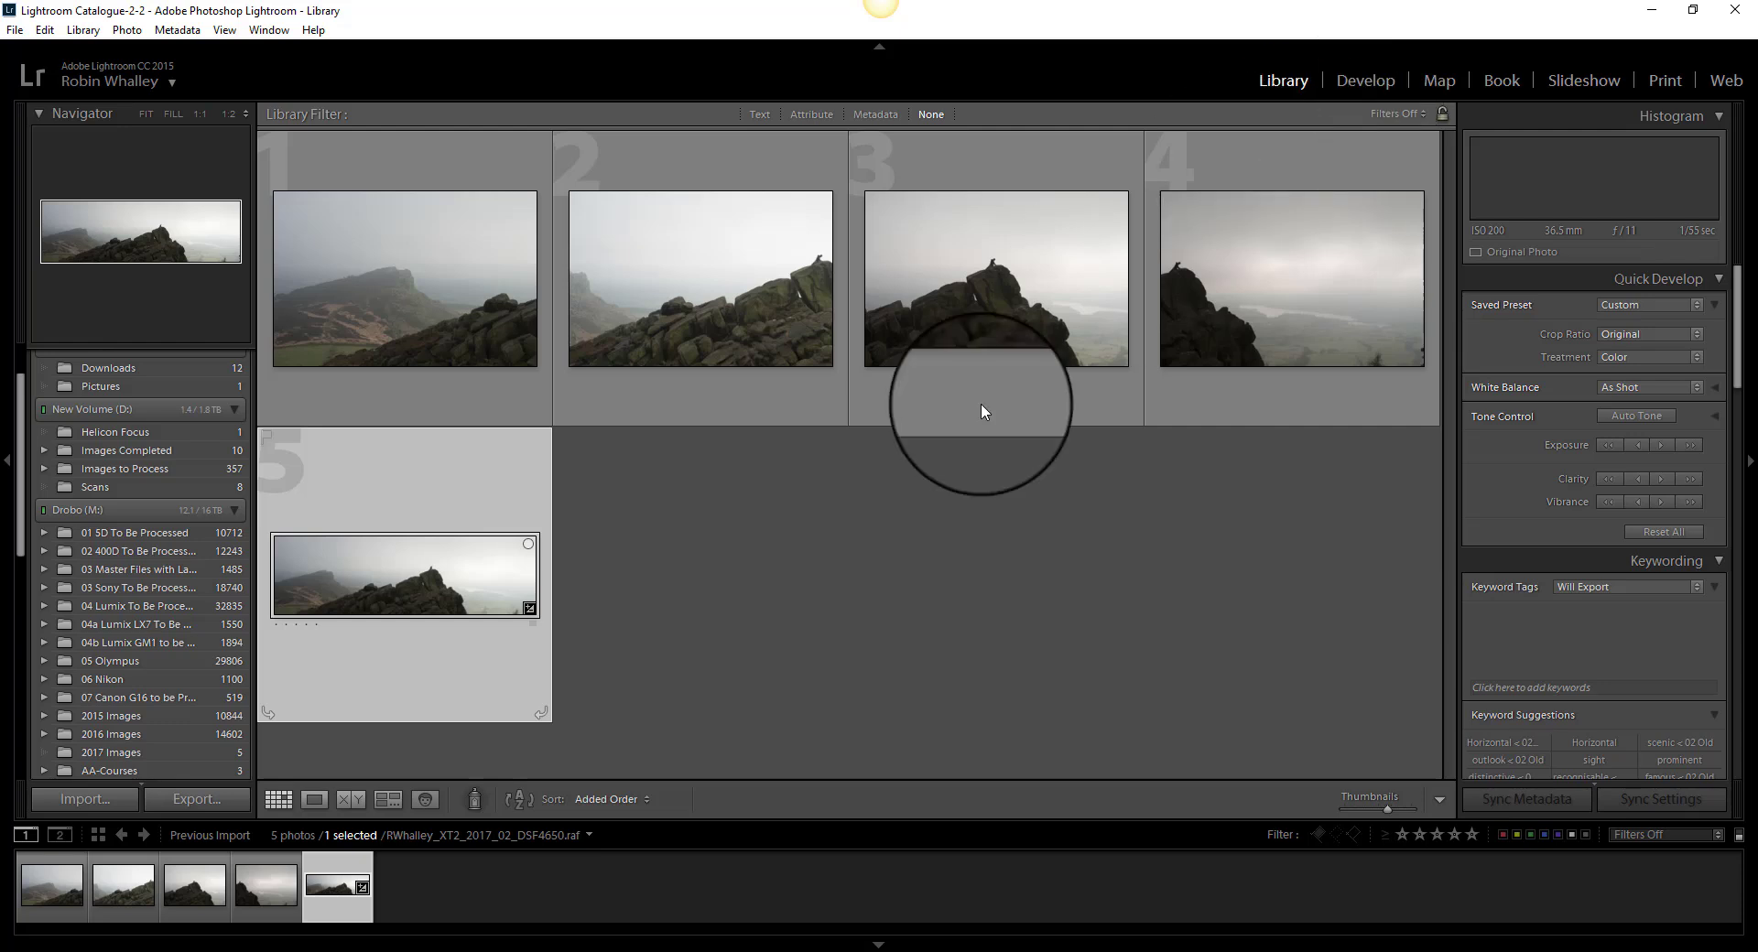
key(d)
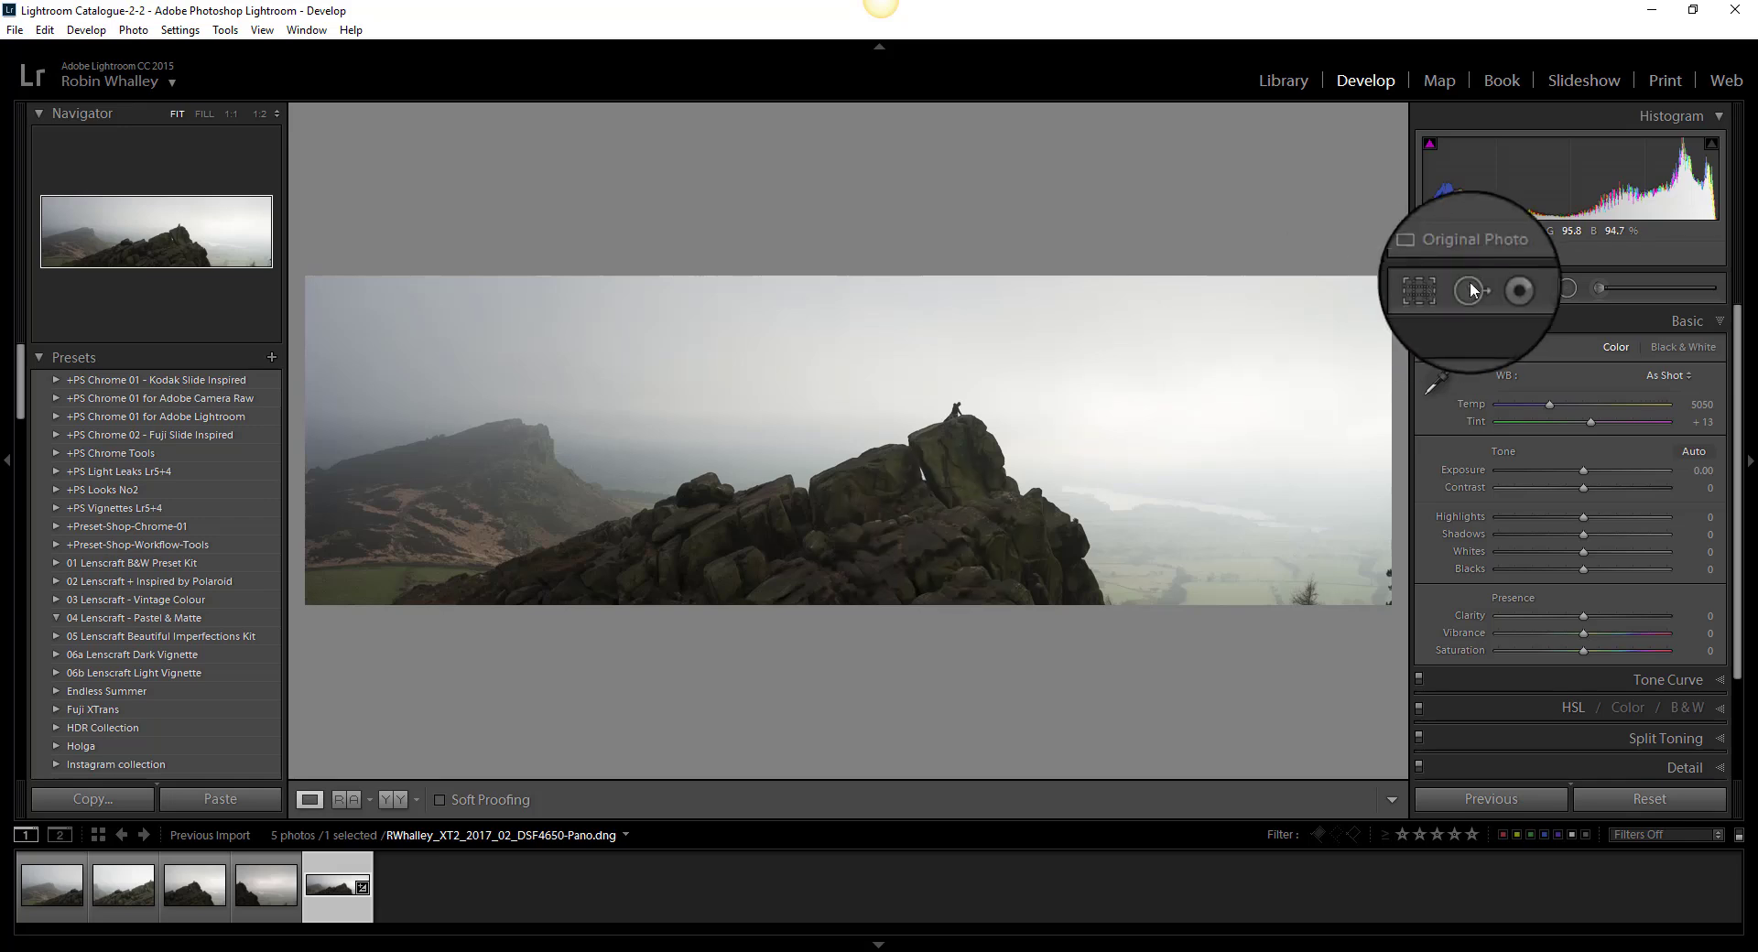
click(1435, 289)
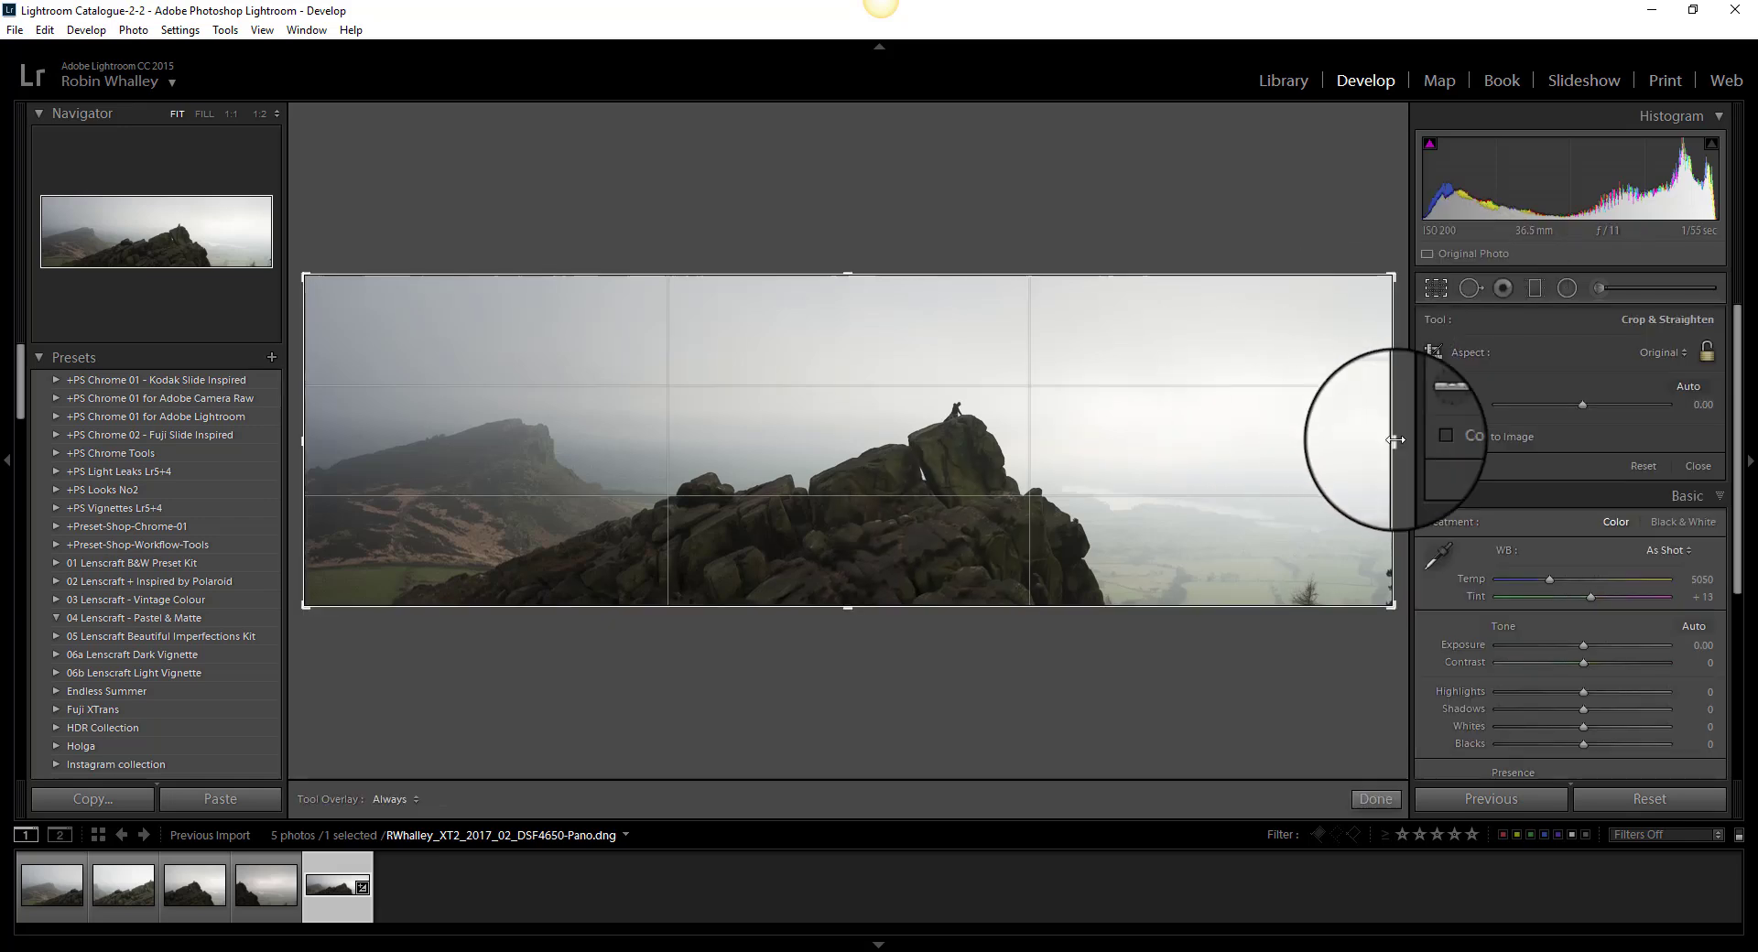
drag(1390, 441, 1335, 447)
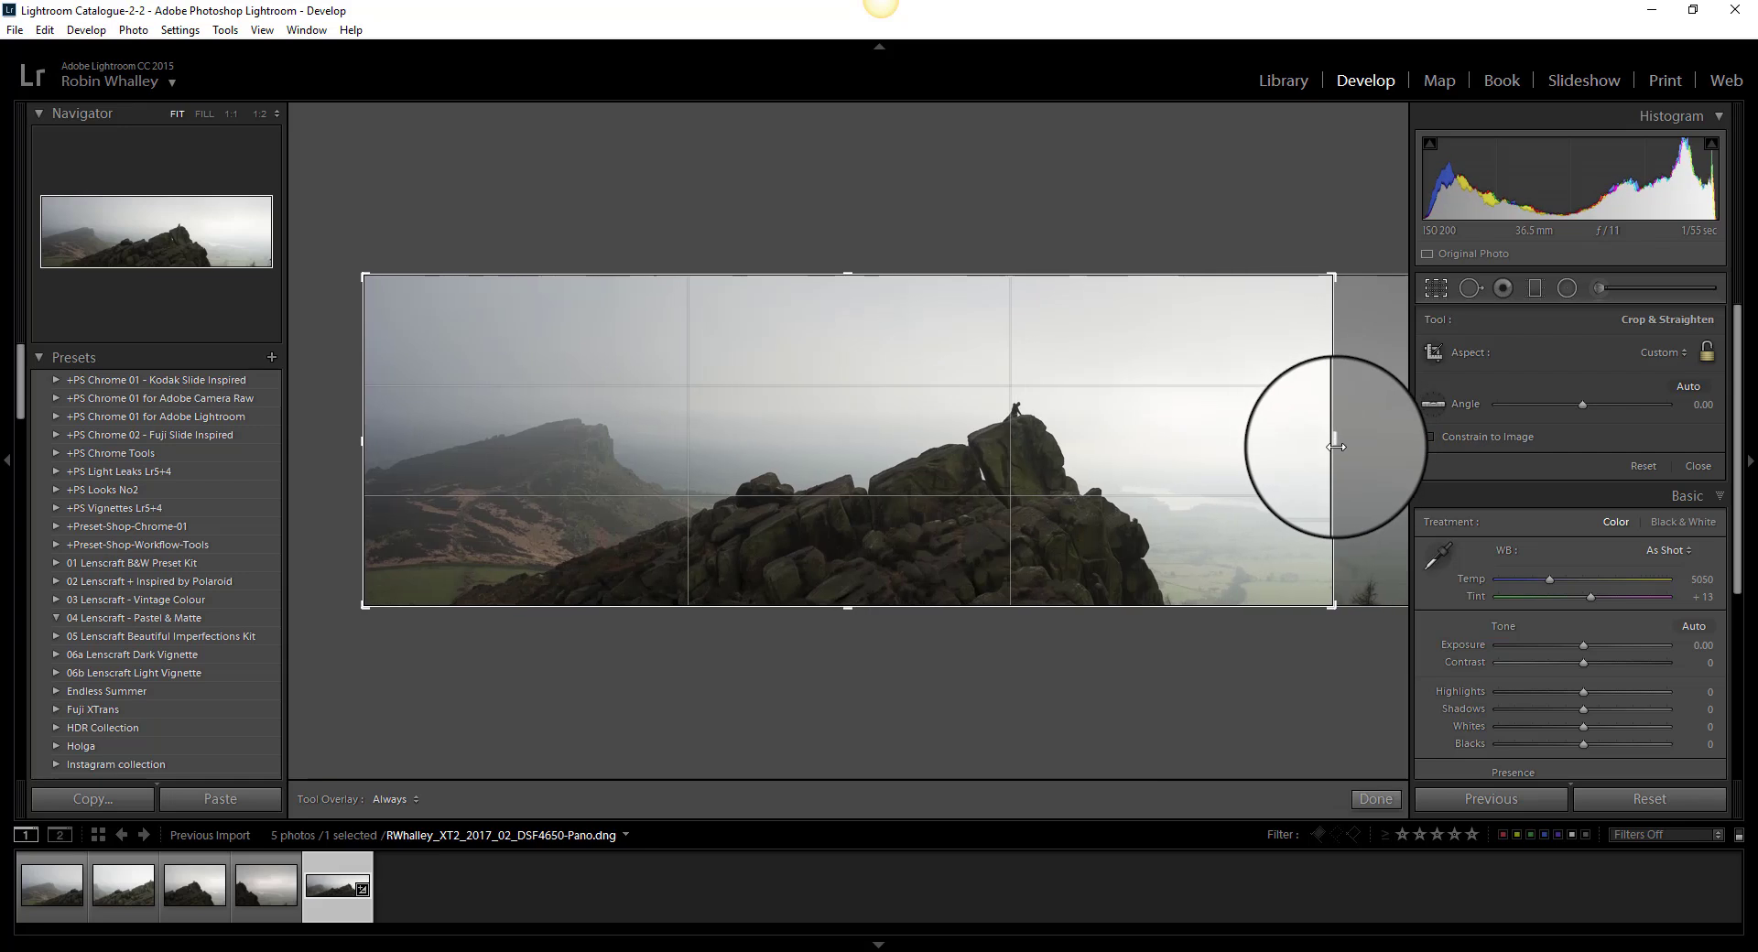
drag(1335, 447, 1335, 445)
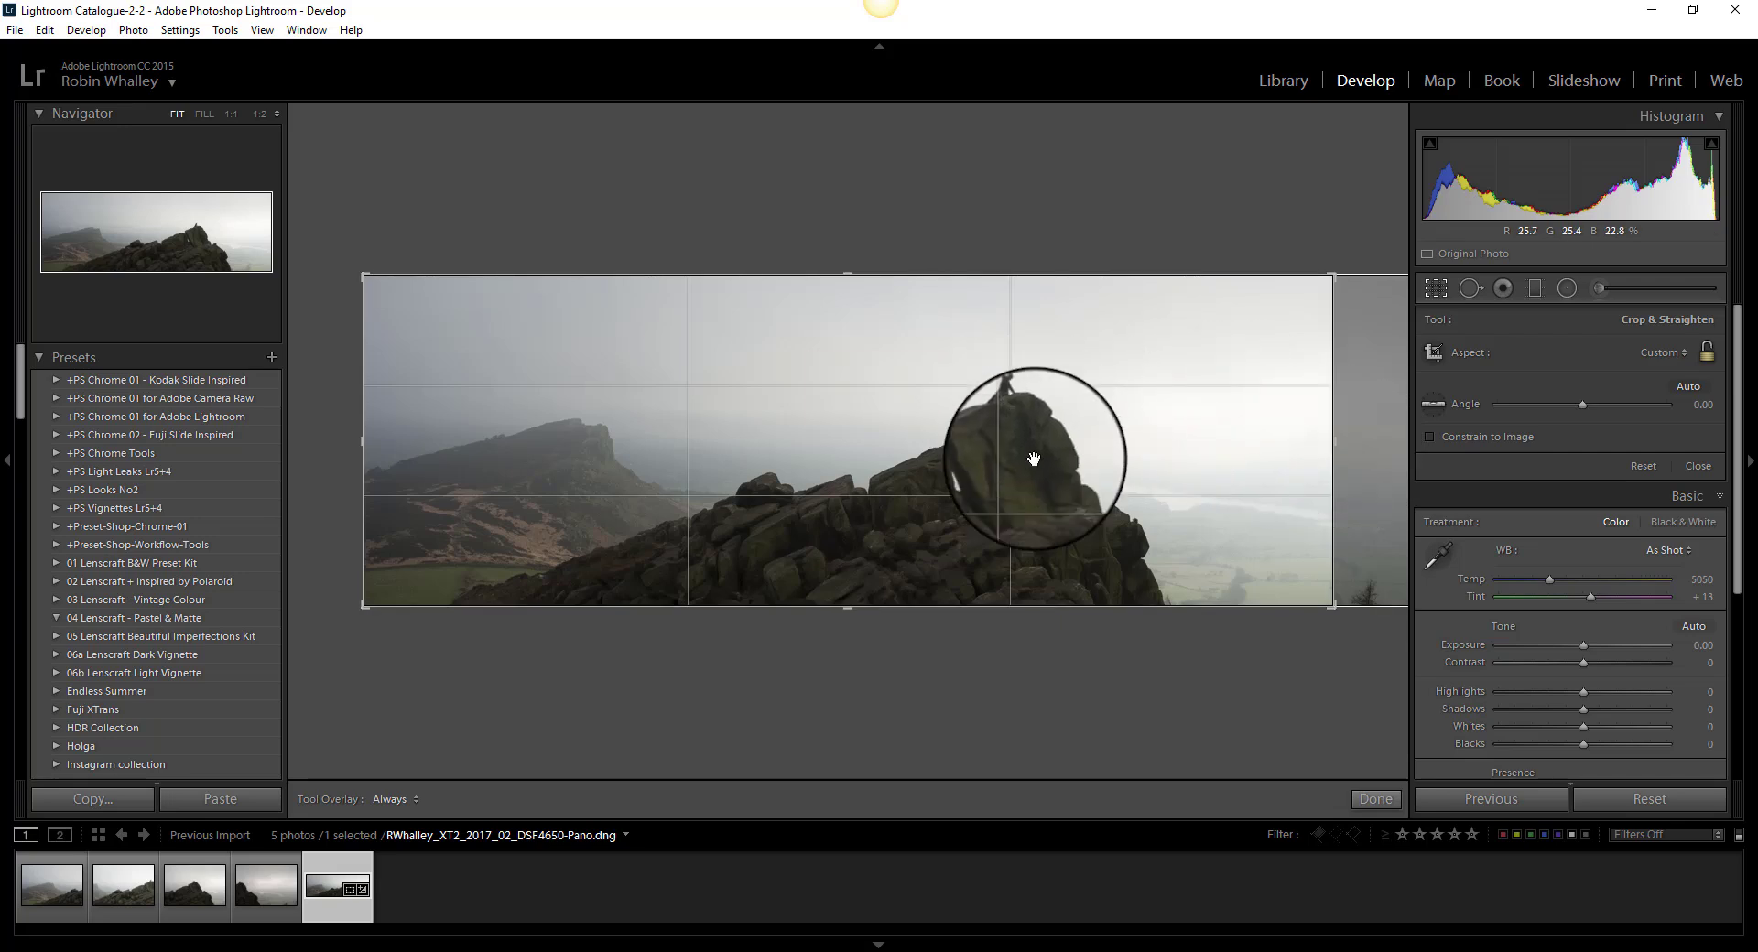
click(1380, 789)
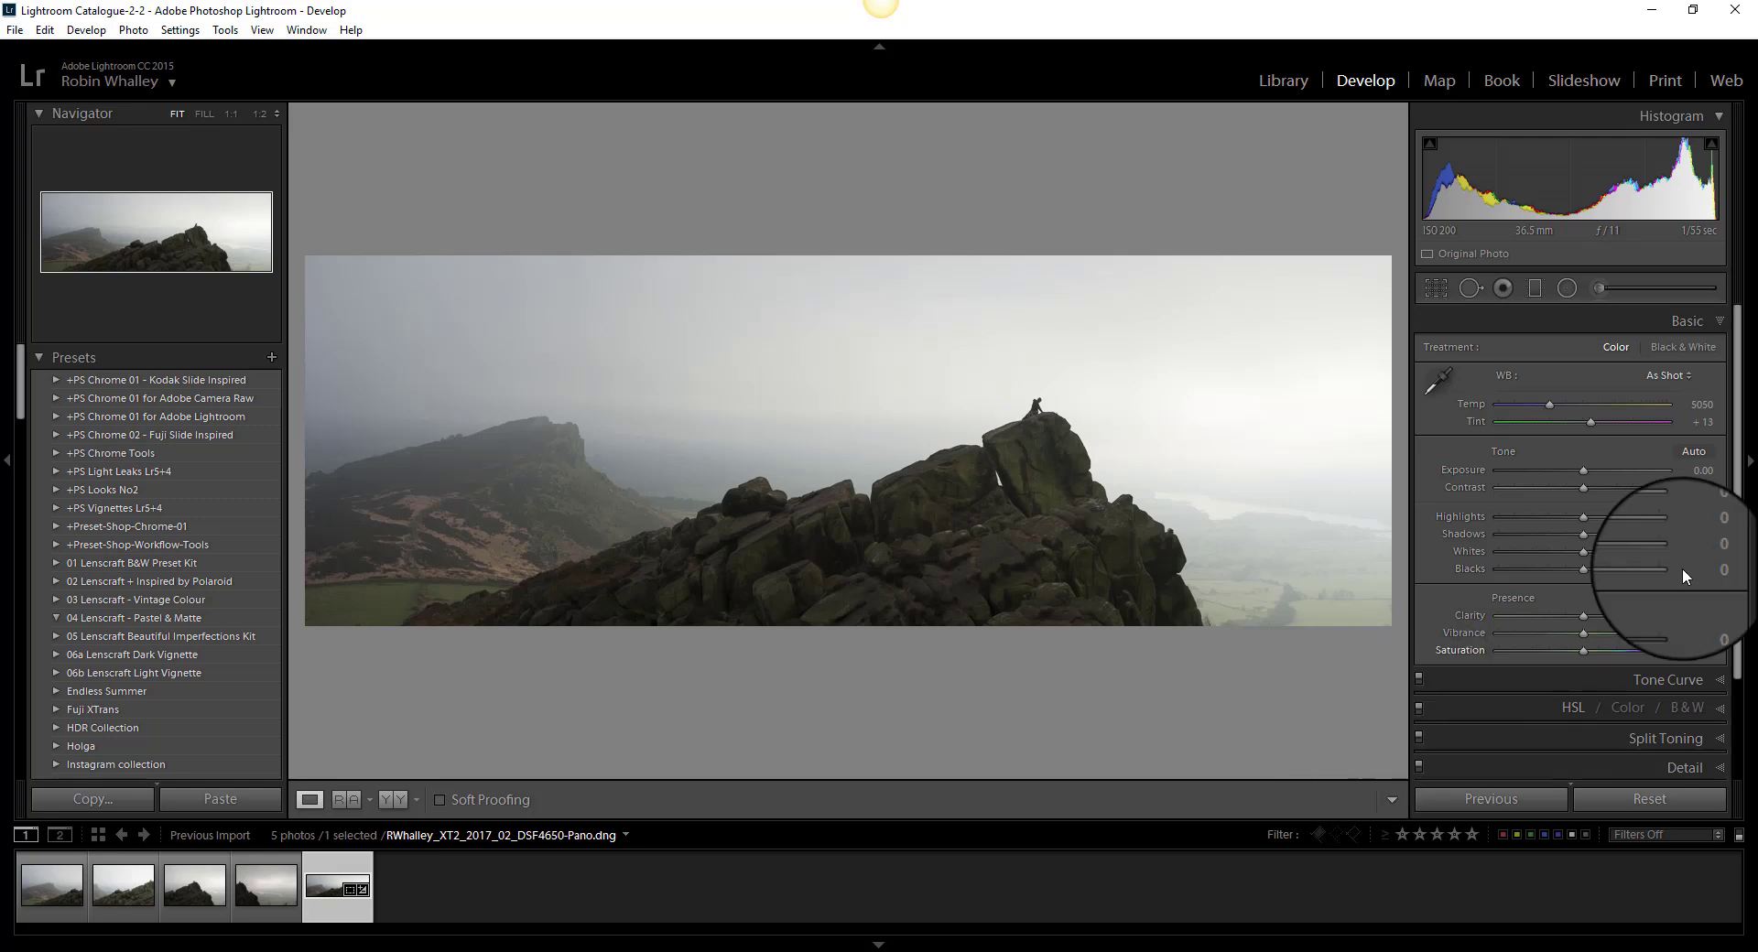
Step: Change the Camera Calibration profile from Adobe Standard to Camera PROVIA/STANDARD
scroll(1741, 579, down, 1)
scroll(1741, 579, down, 3)
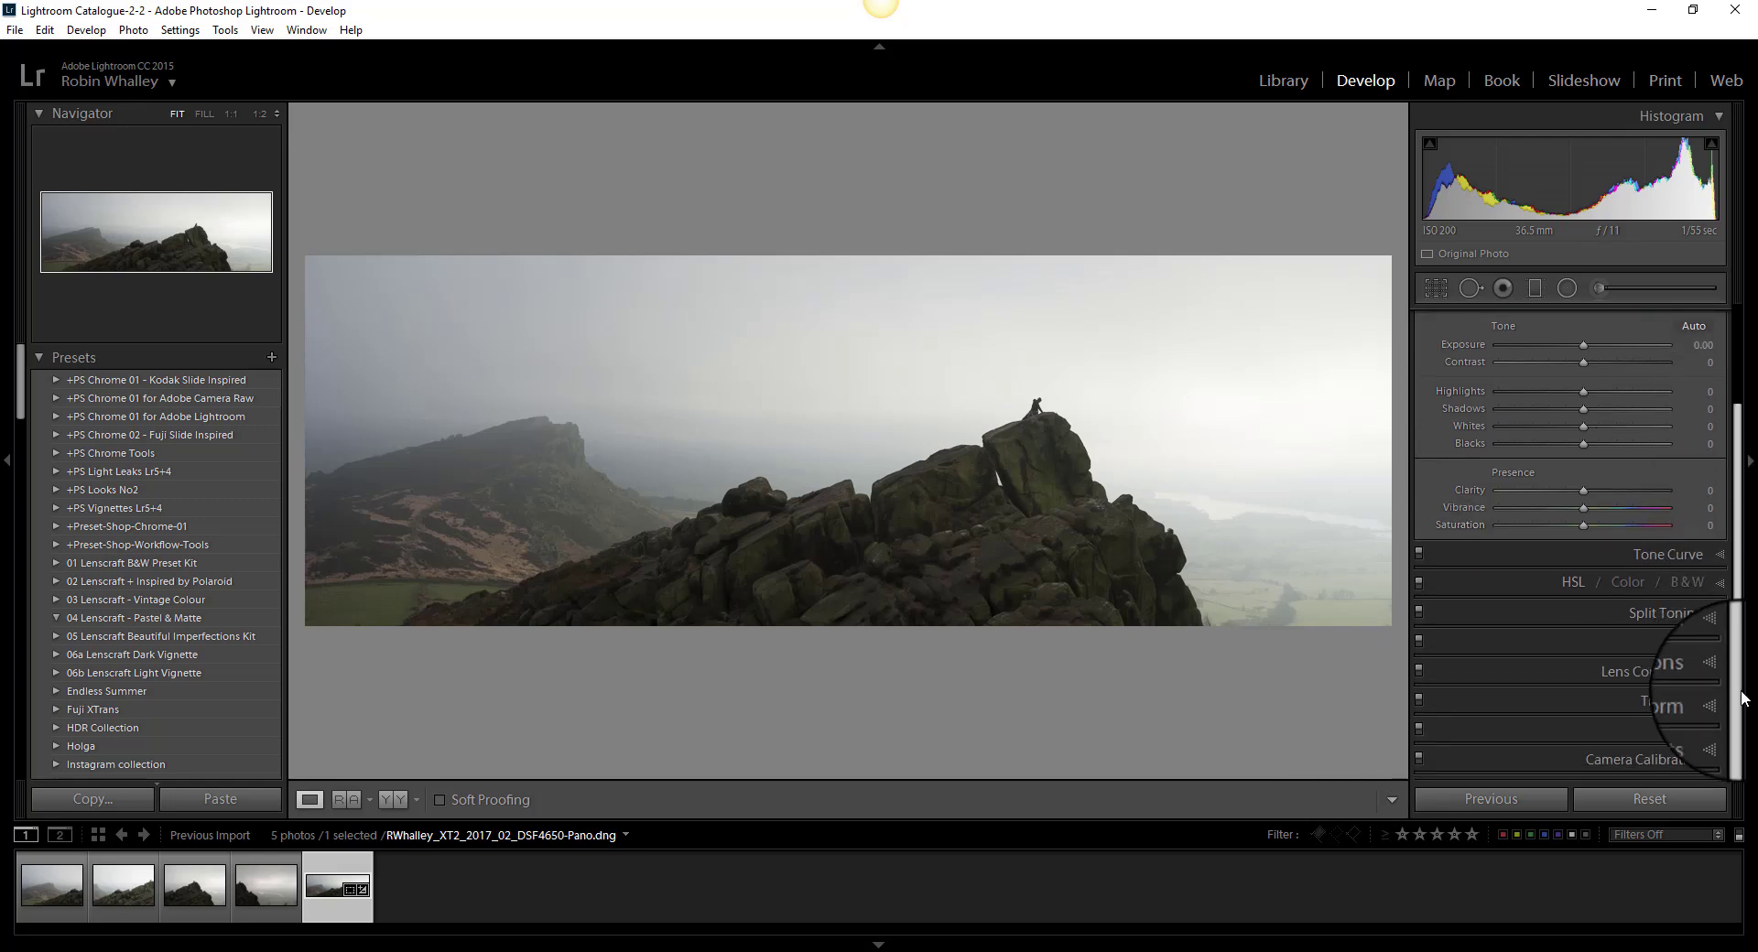
click(1721, 753)
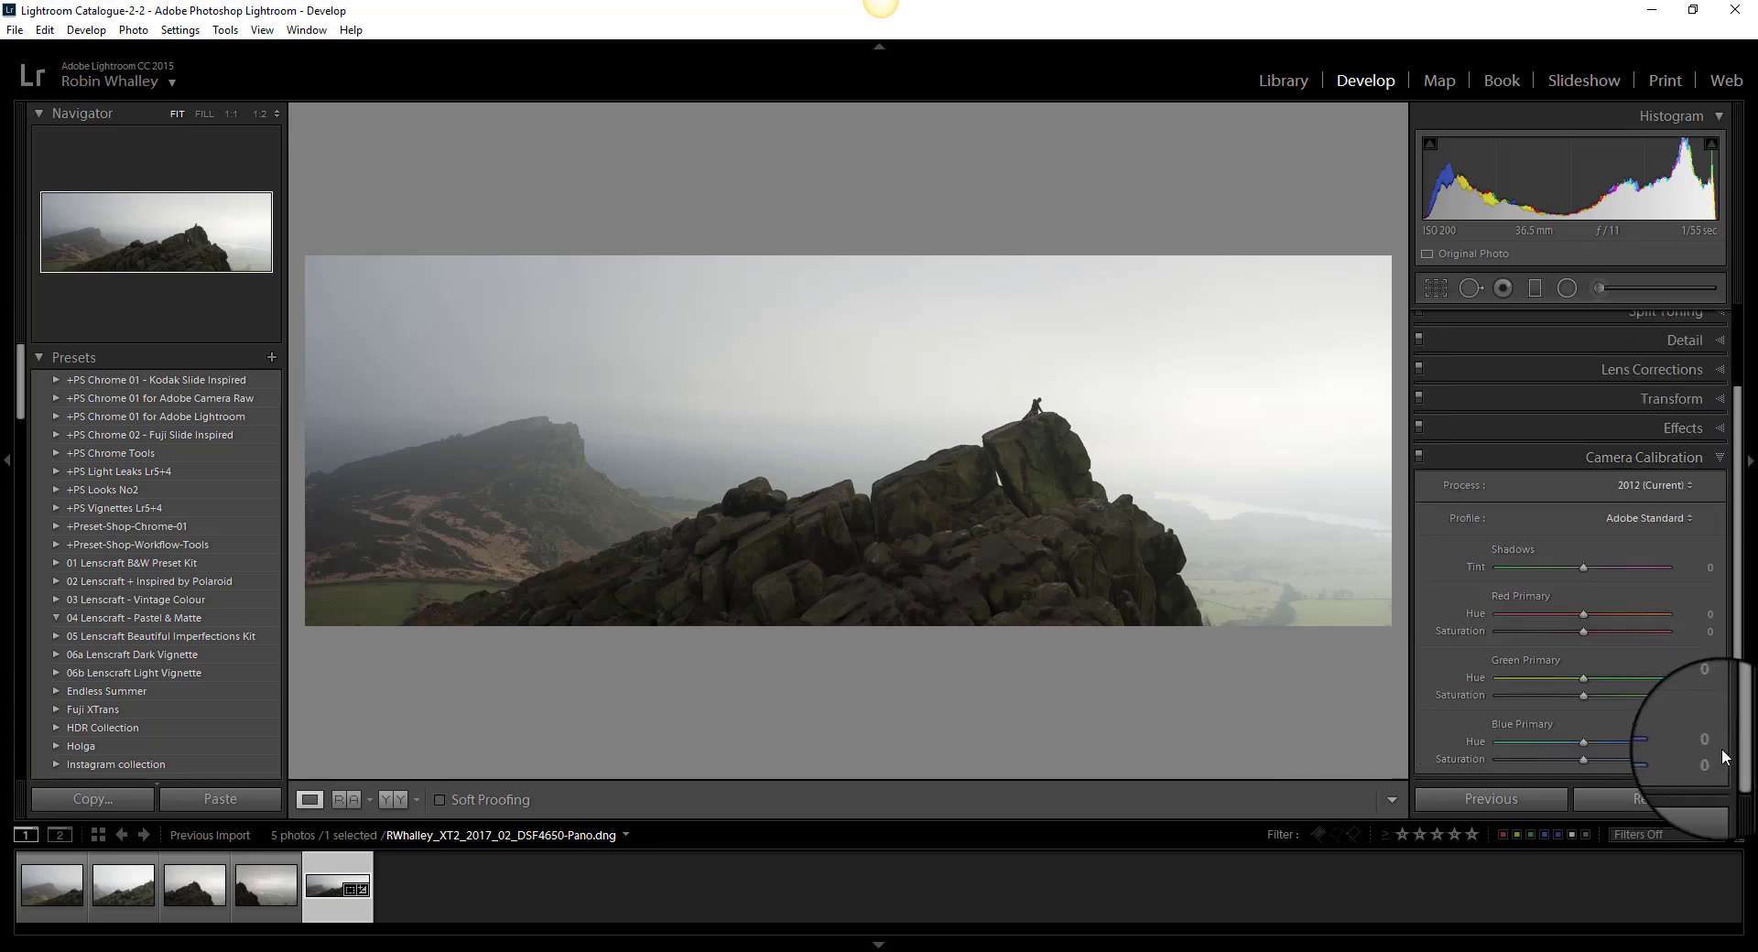
click(1688, 520)
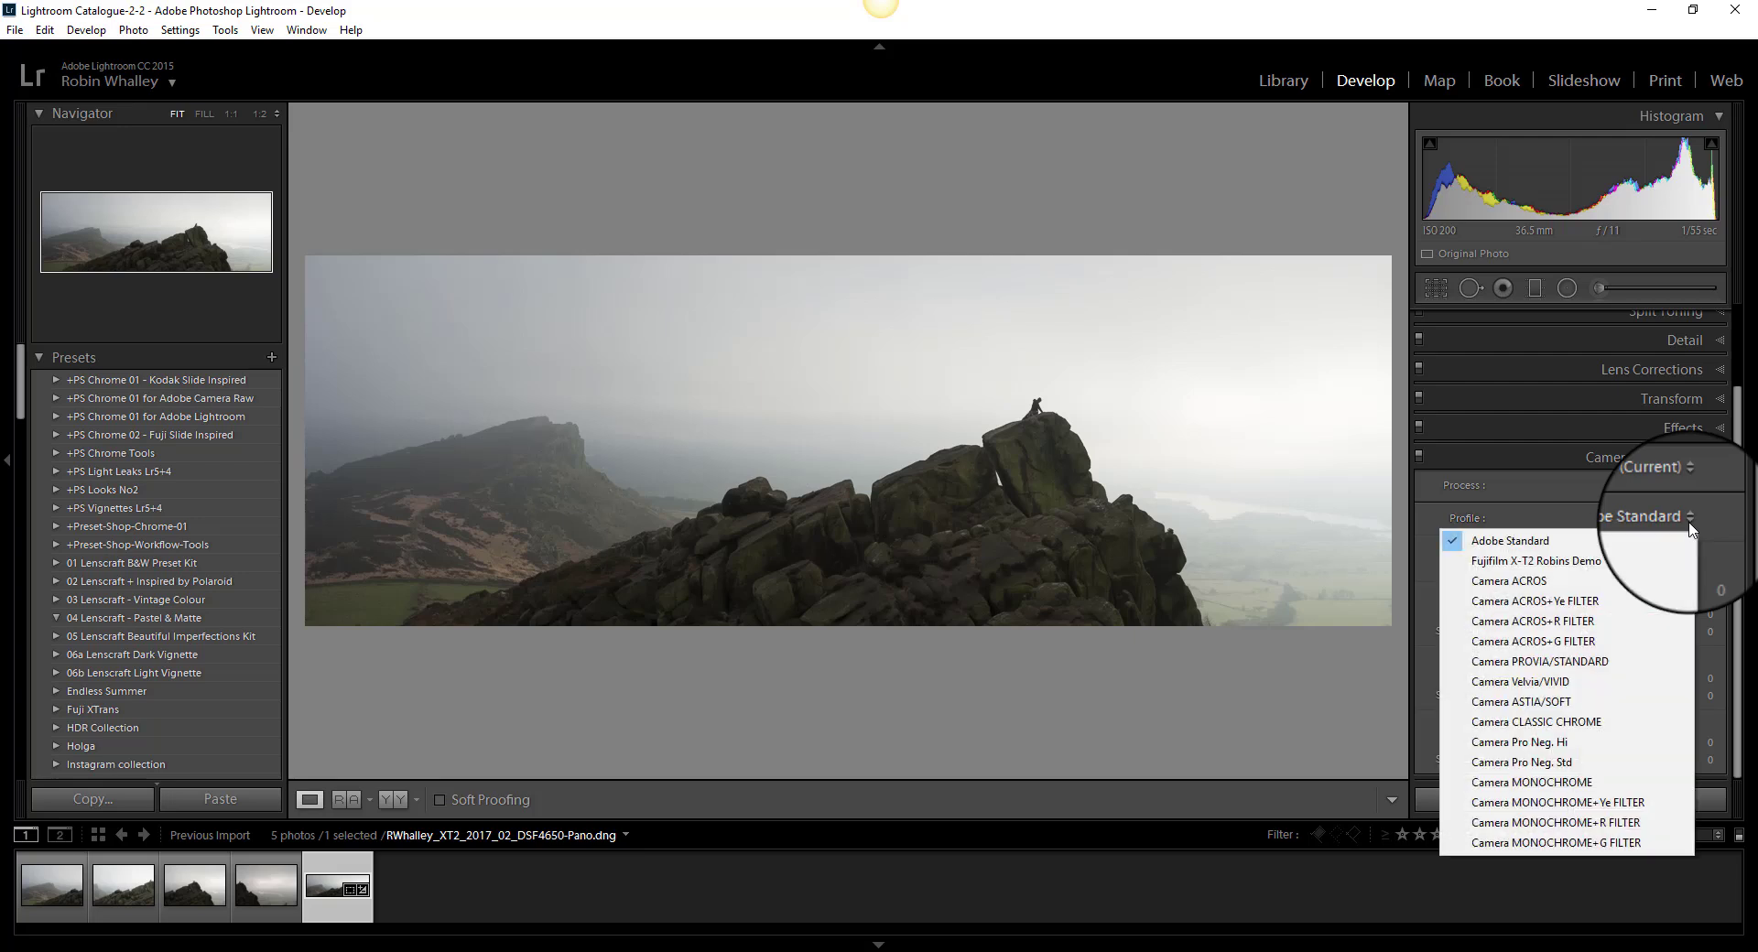
click(1611, 661)
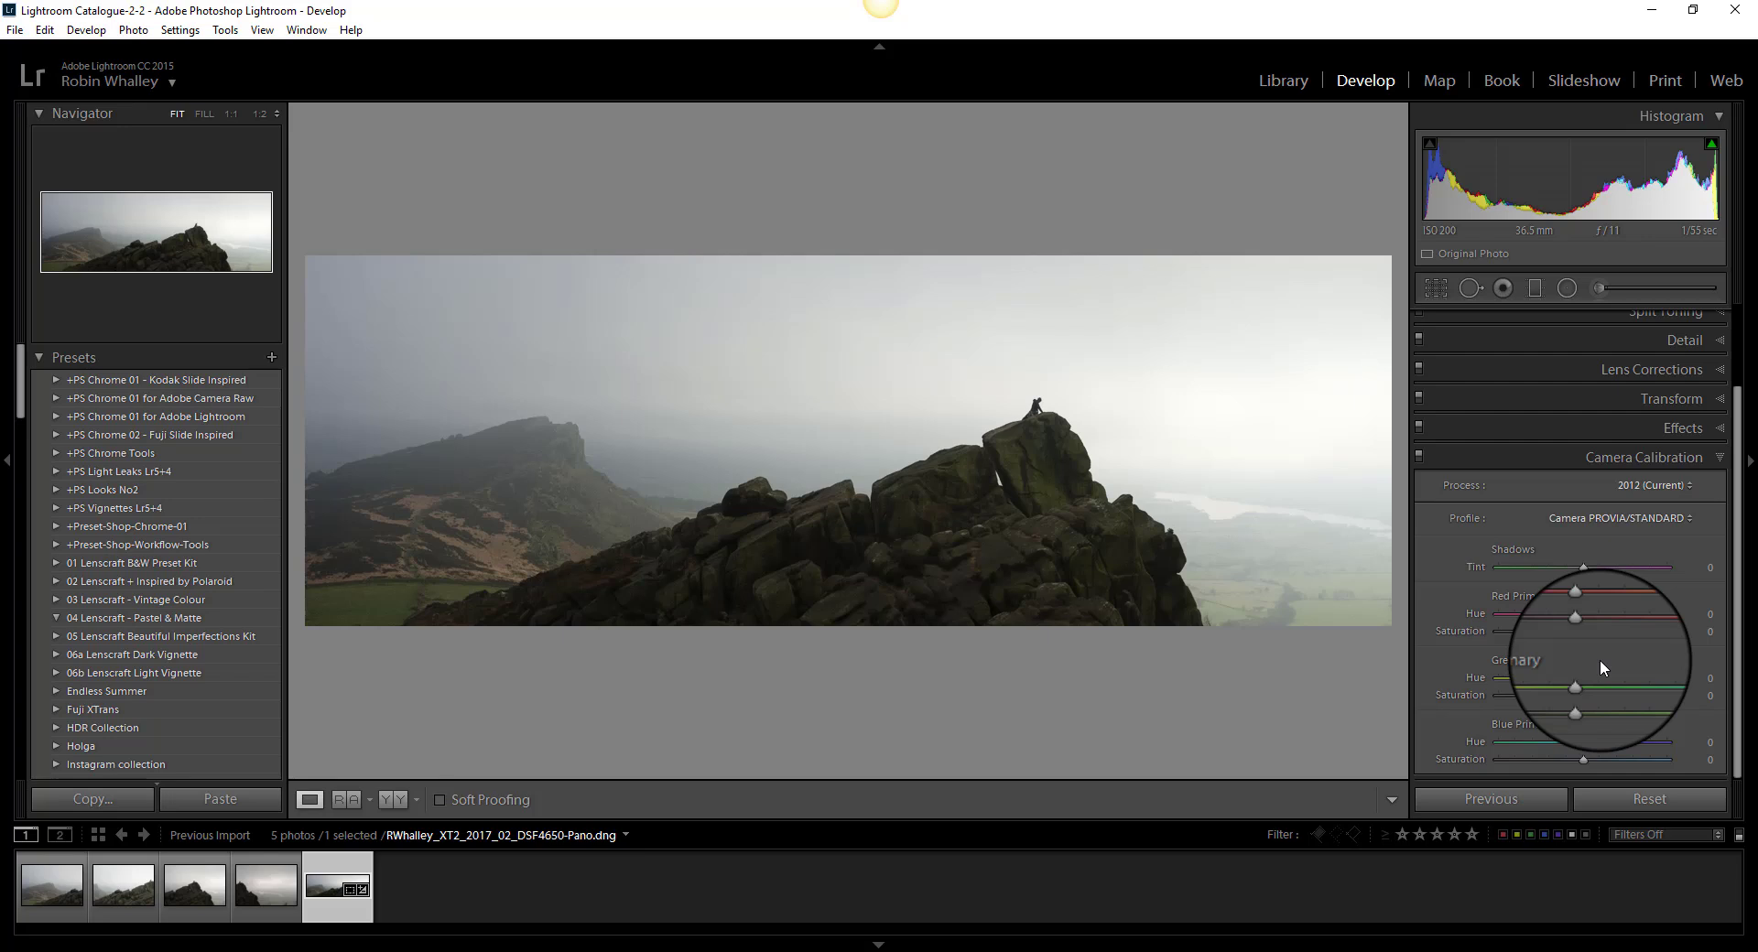
click(1689, 519)
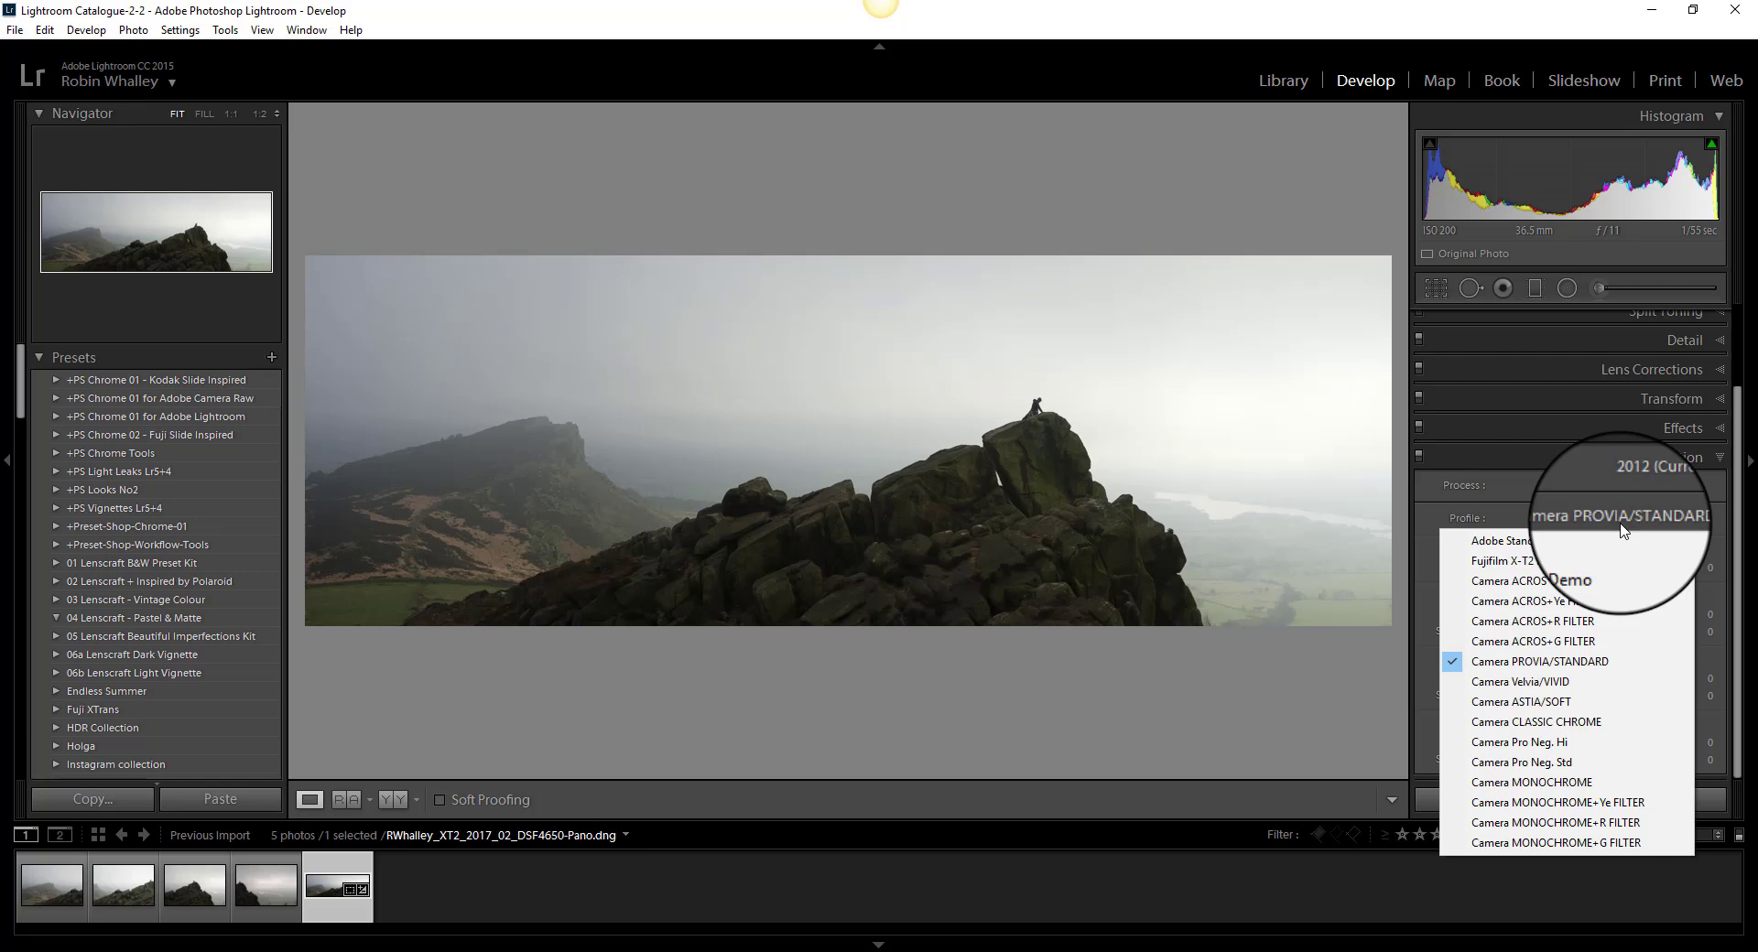
click(1516, 661)
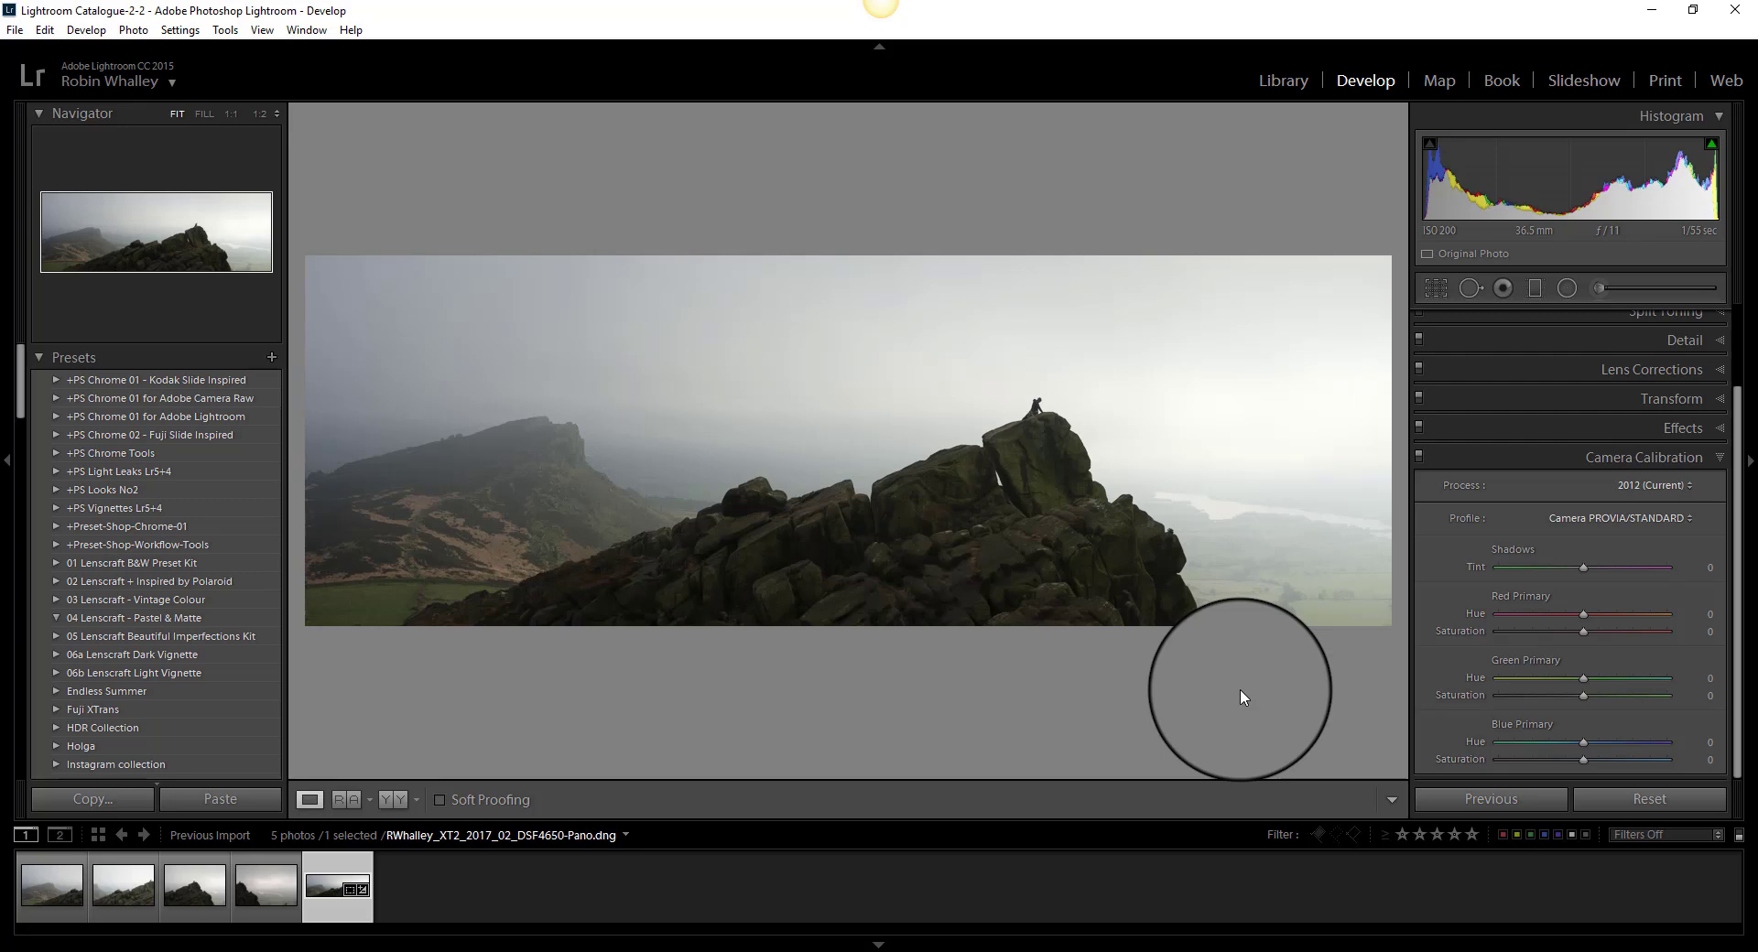
Step: Add a graduated filter over the sky with Exposure -0.77 and Dehaze 36
click(1535, 287)
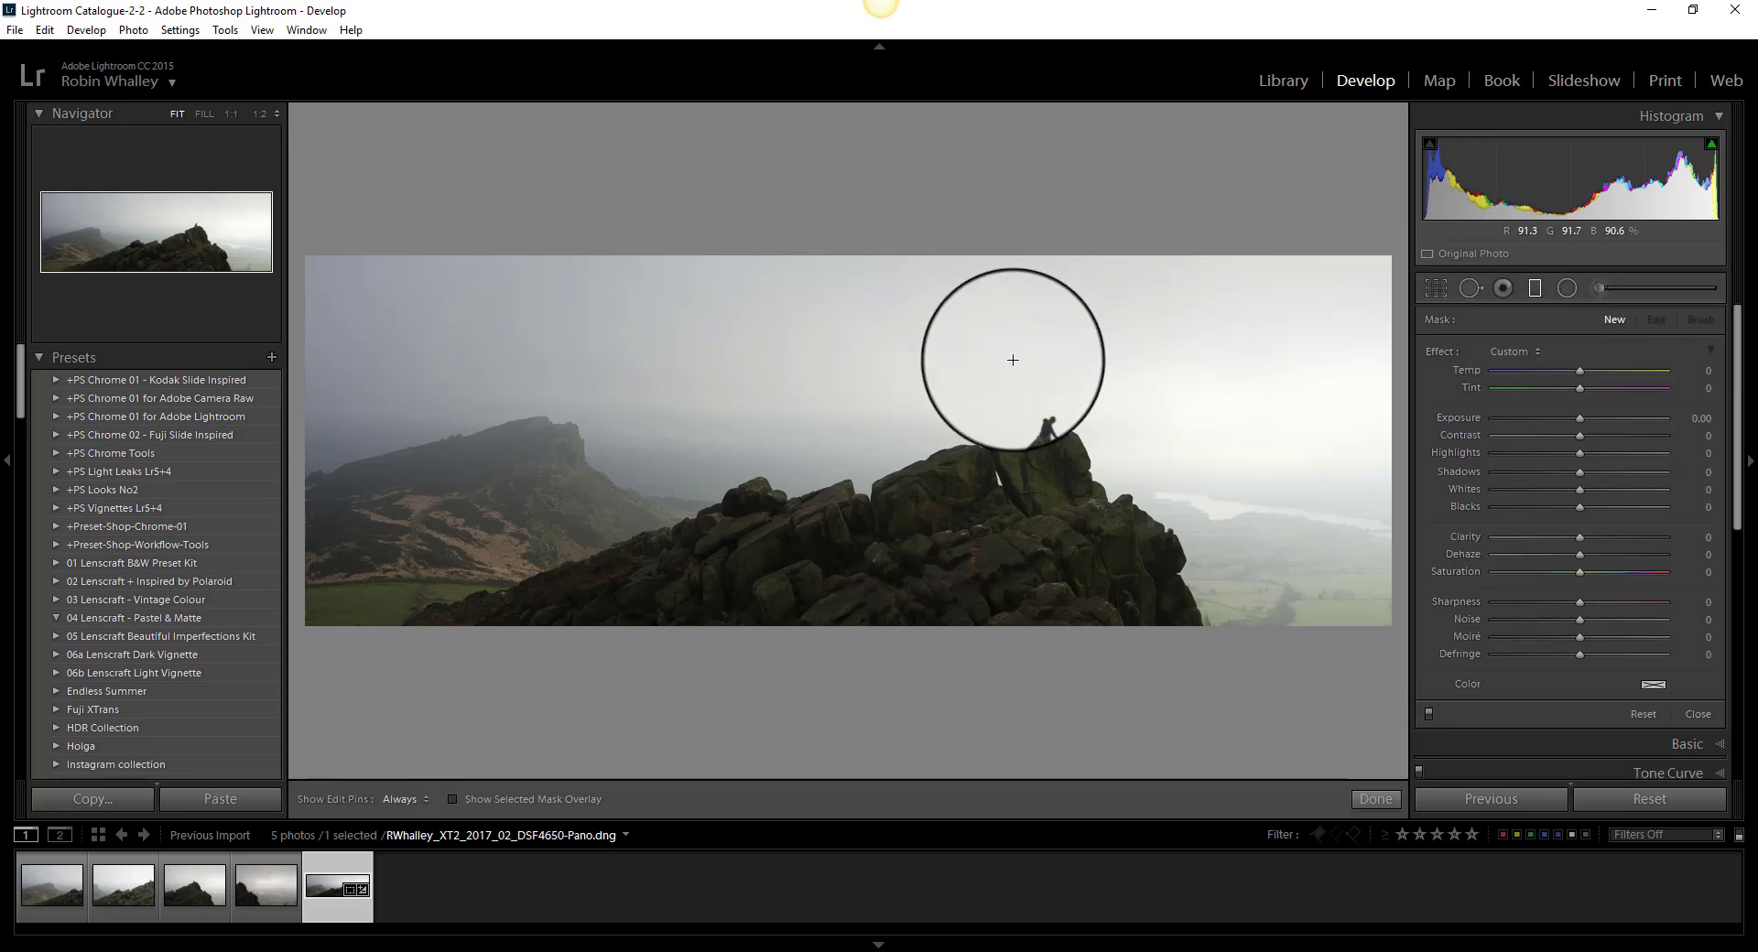
drag(902, 359, 905, 462)
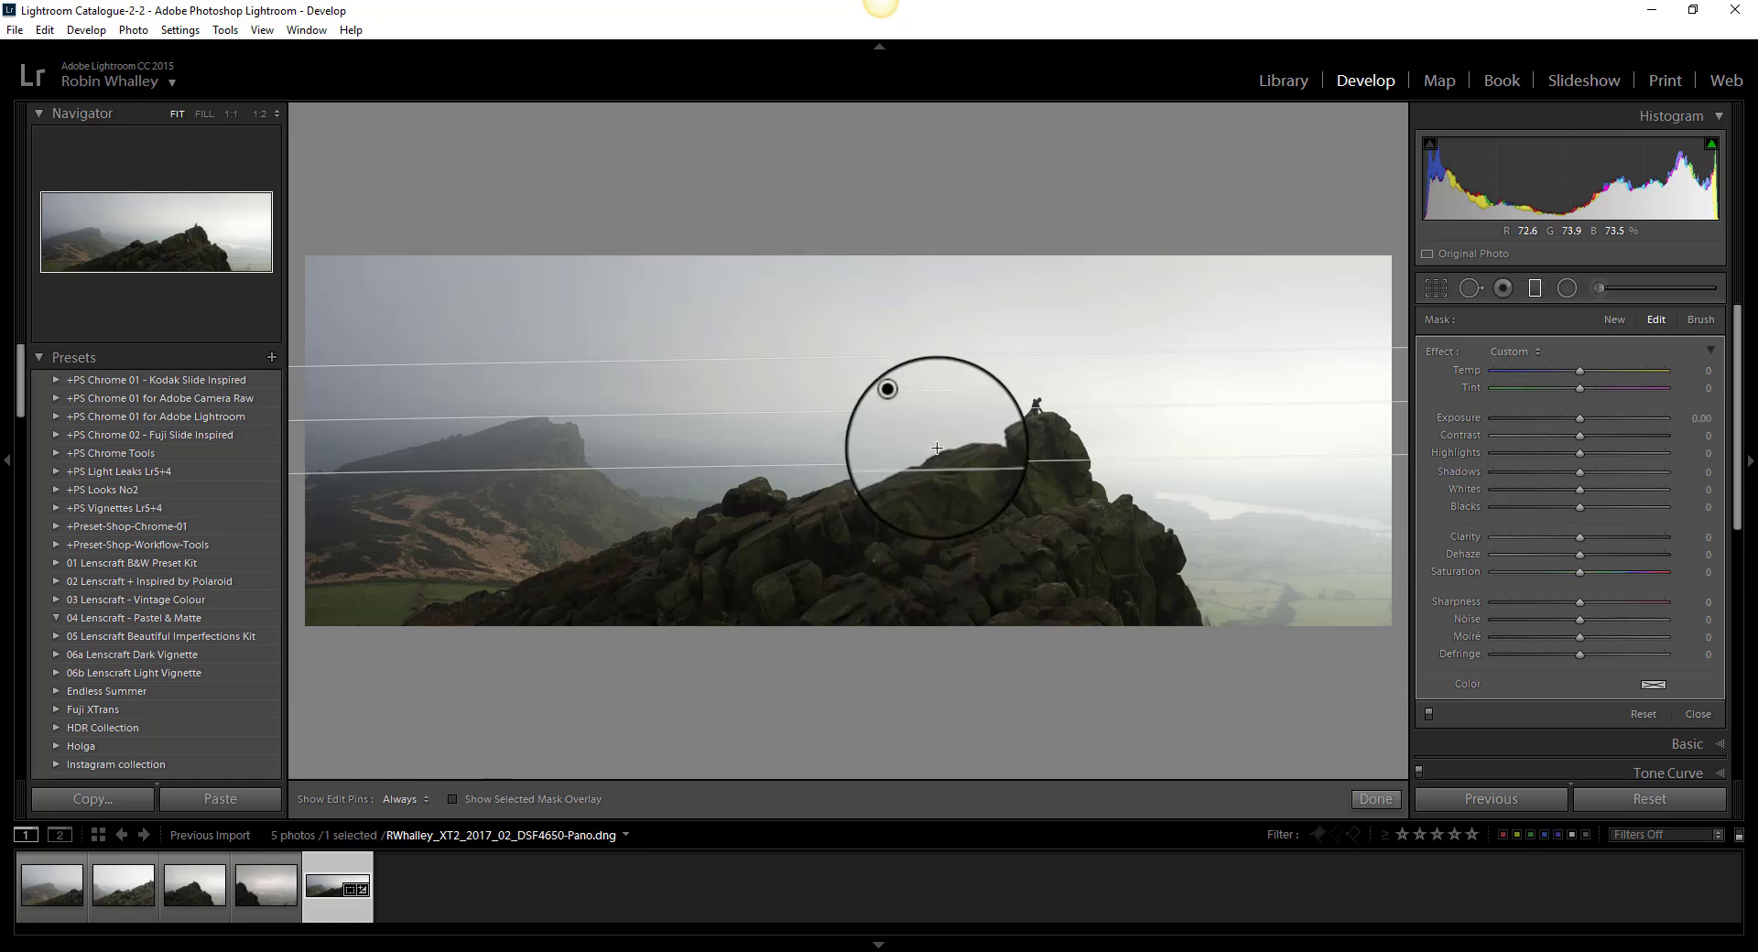
click(1579, 416)
drag(1579, 416, 1562, 418)
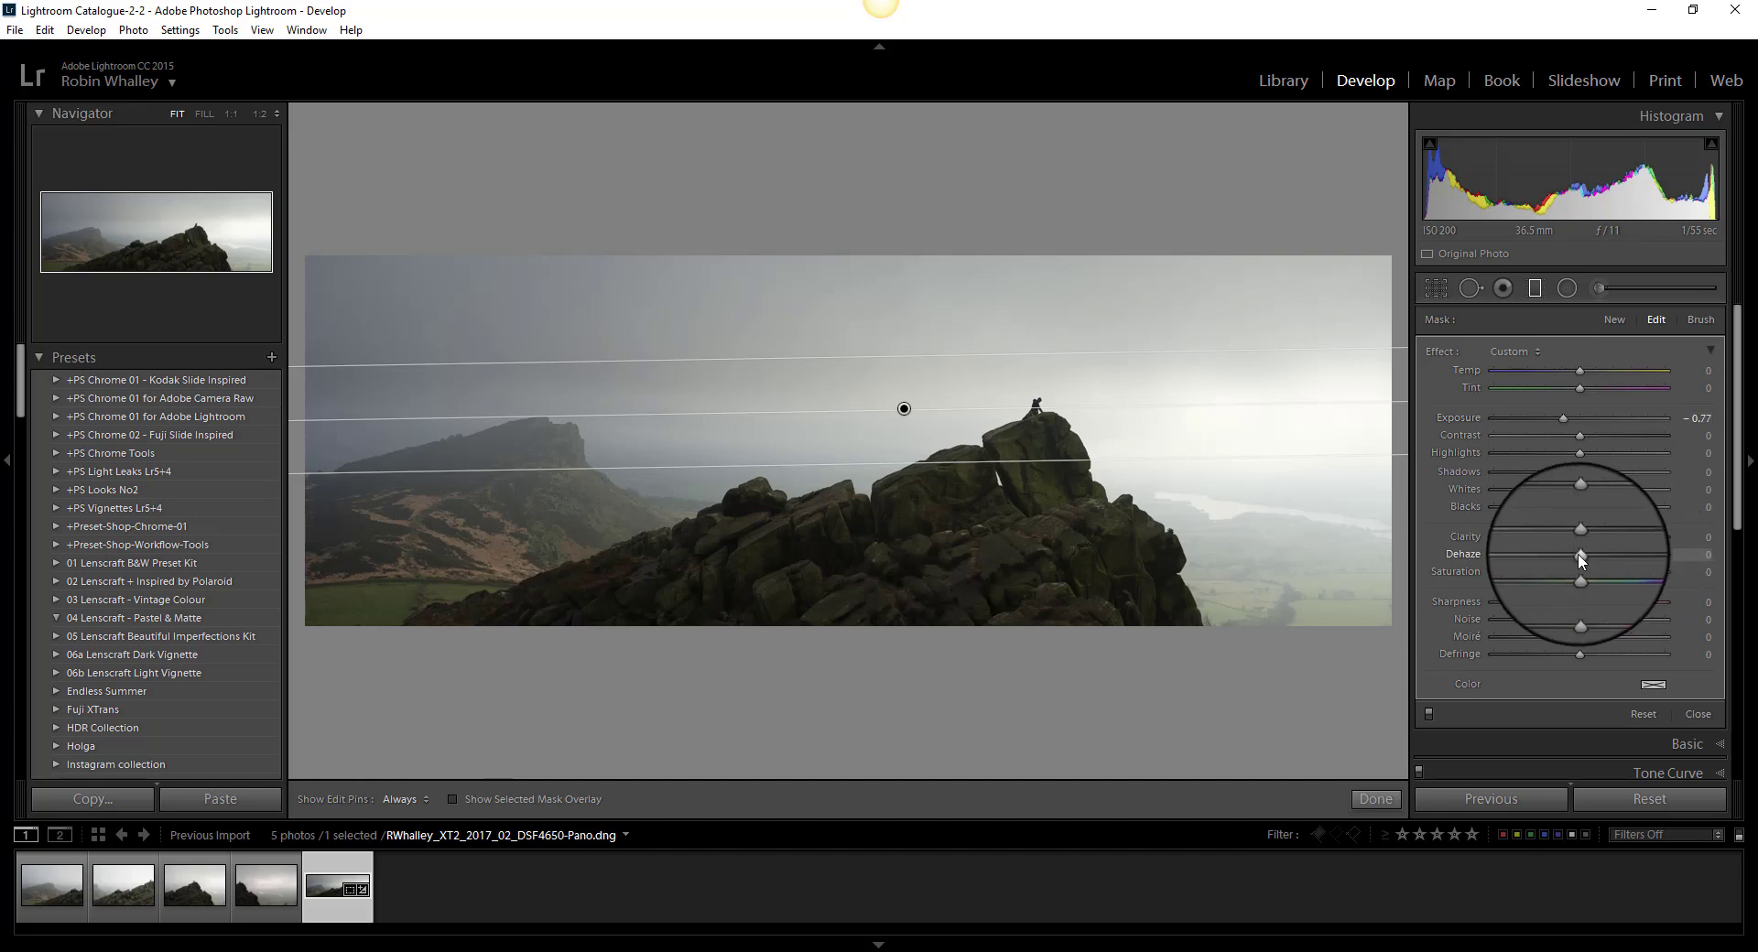
drag(1578, 554, 1610, 554)
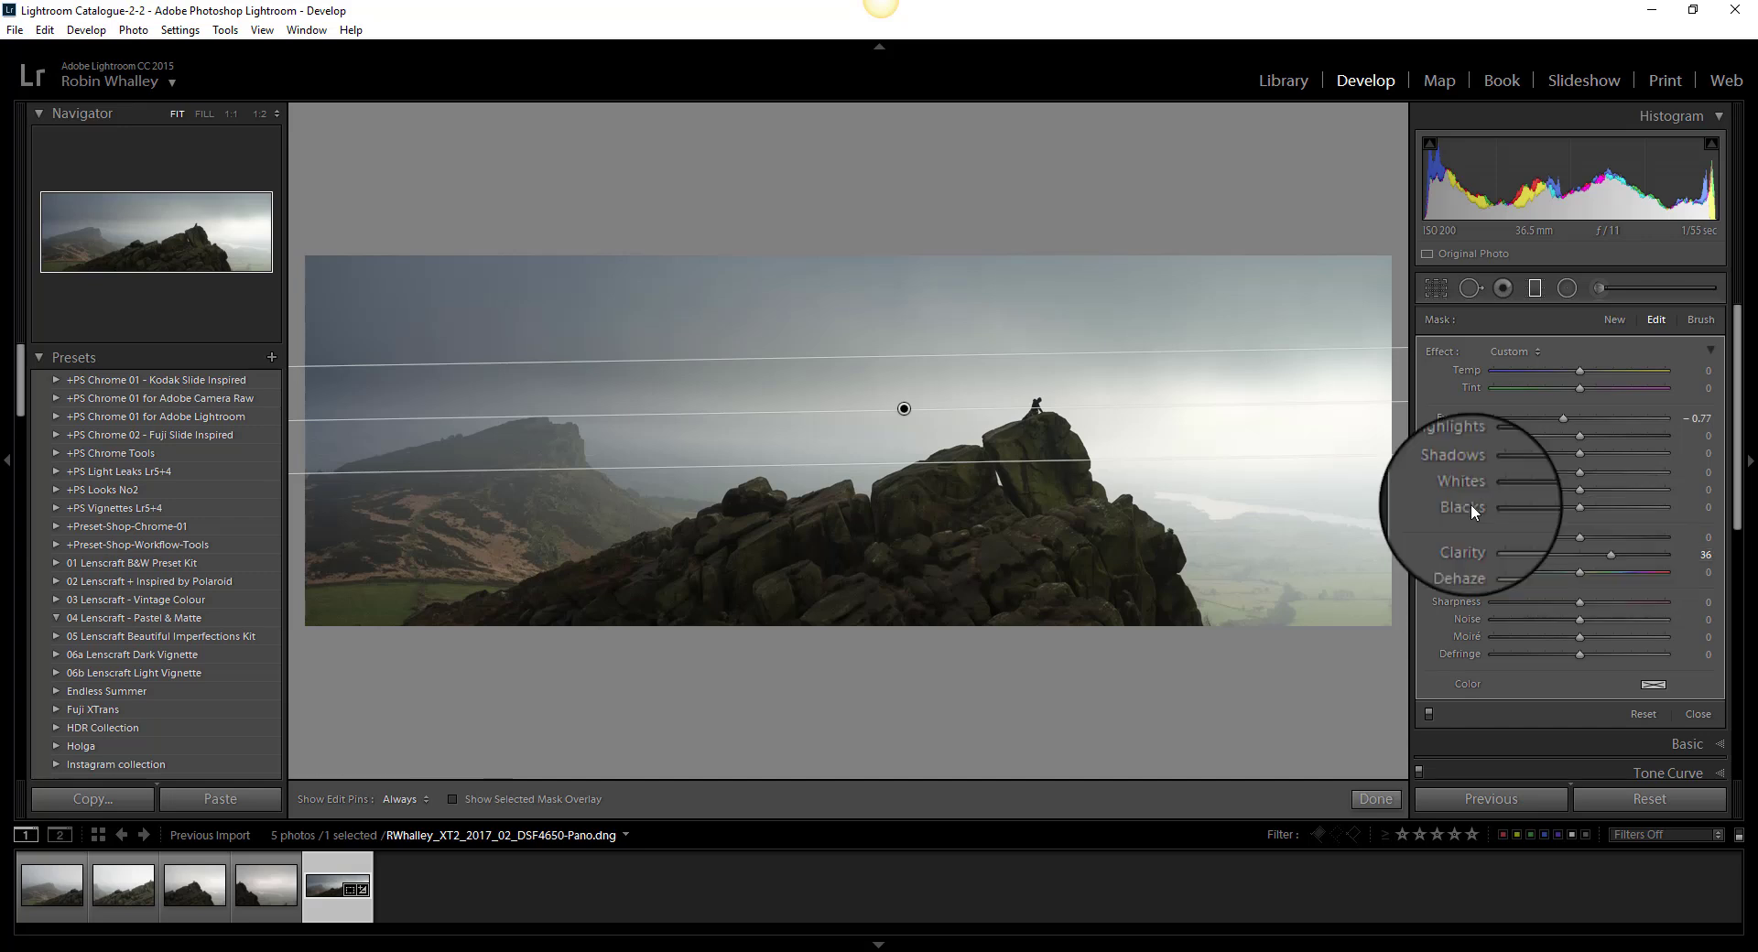
Step: Add a second graduated filter rising from the rocks with Shadows 26 and Clarity 13
click(1607, 325)
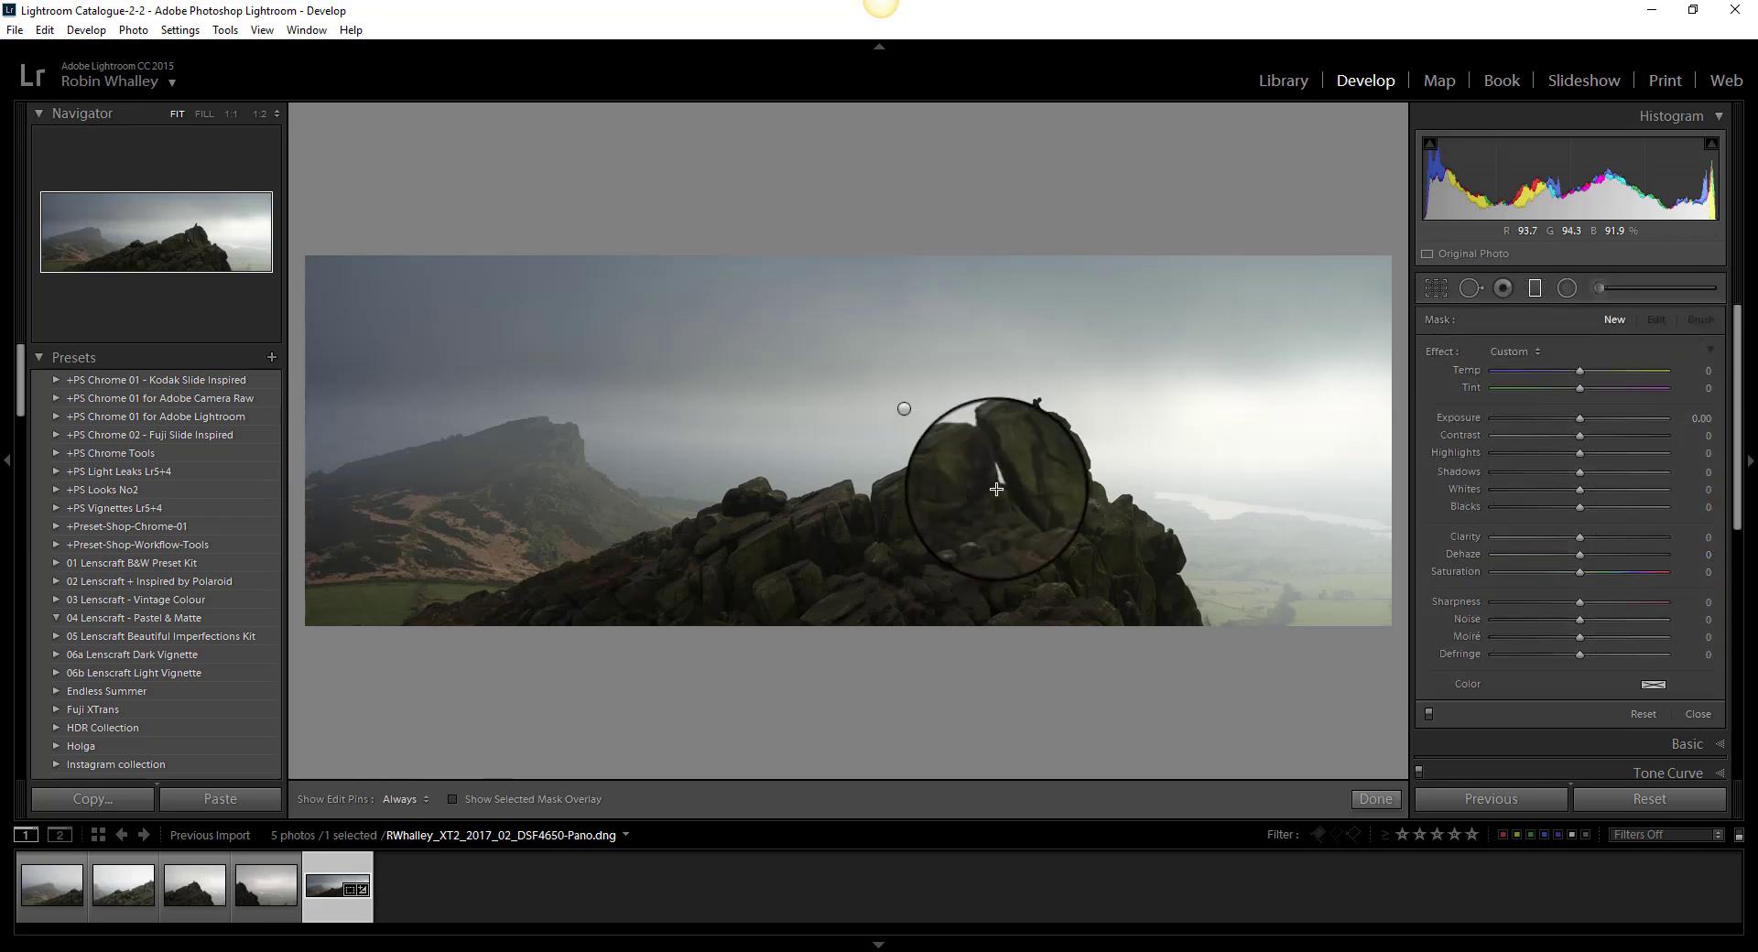
drag(903, 490, 879, 375)
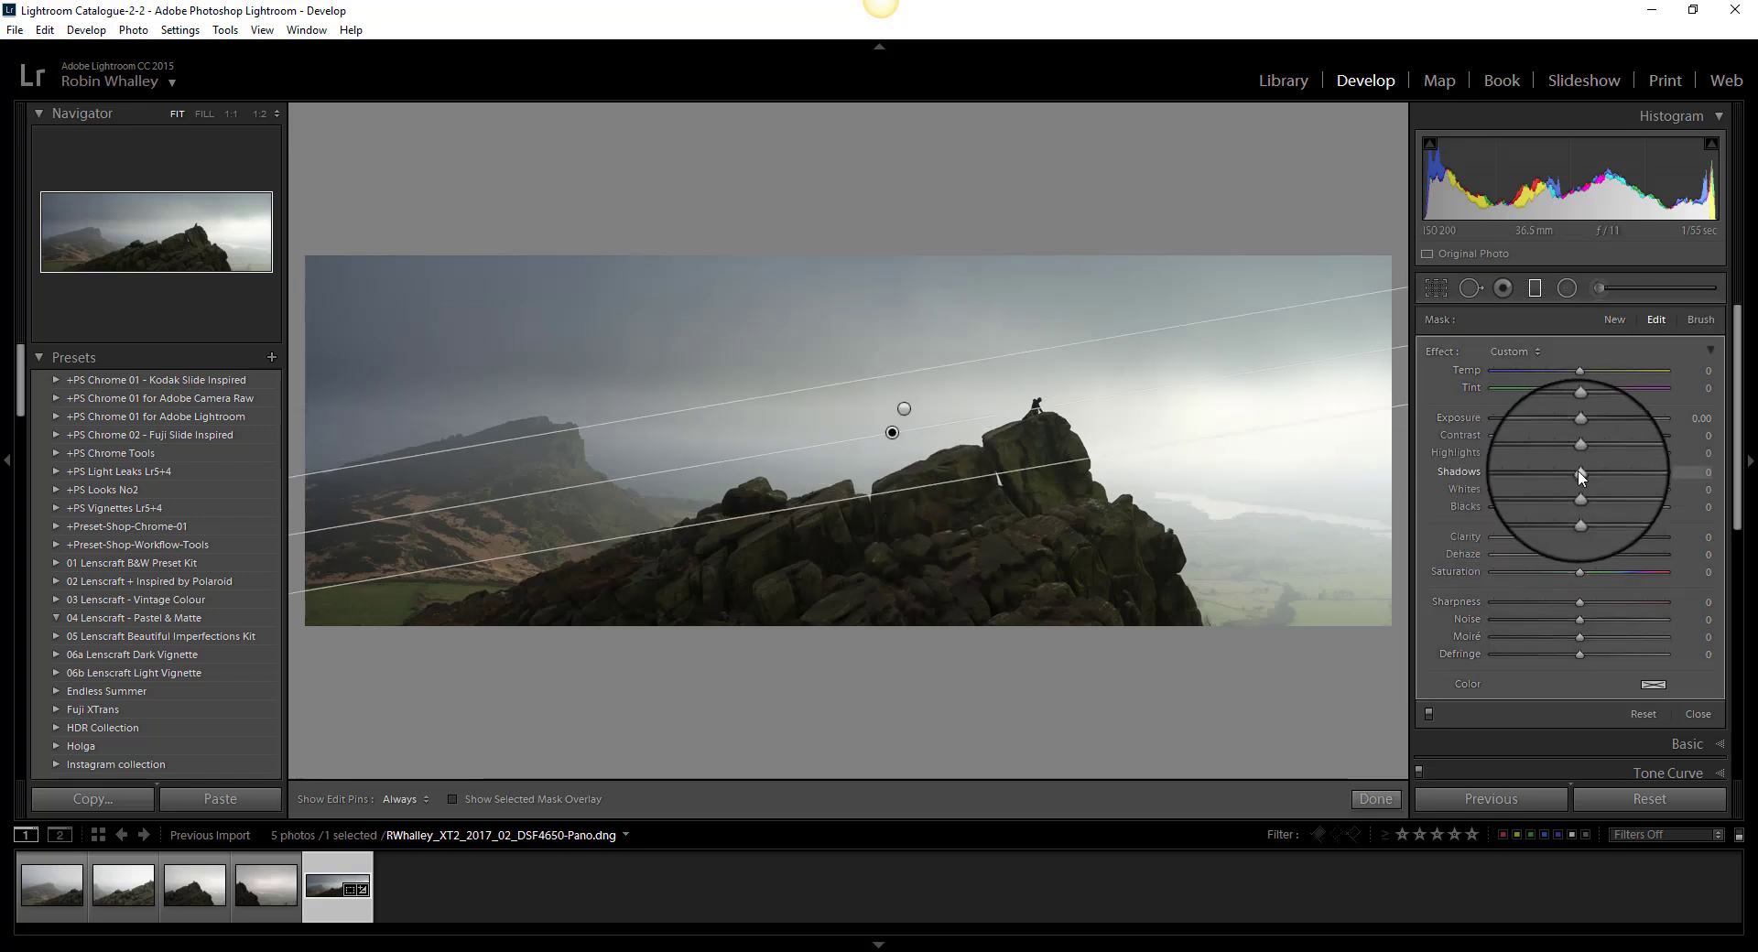
drag(1578, 470, 1601, 471)
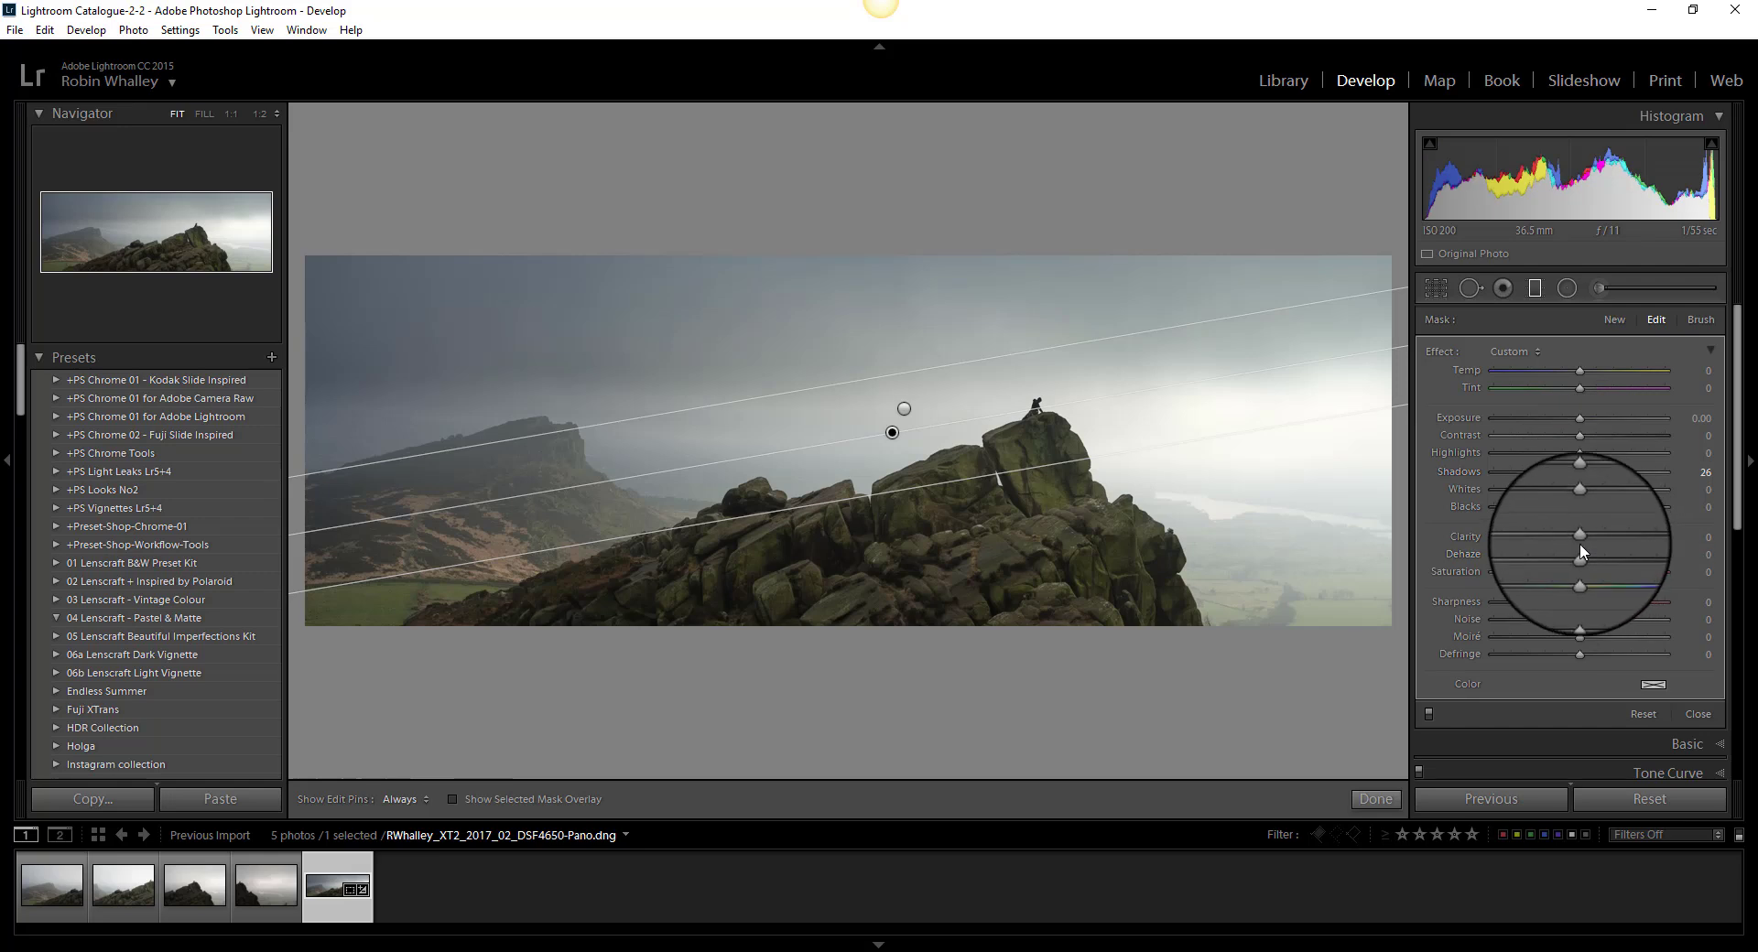
drag(1578, 542, 1590, 541)
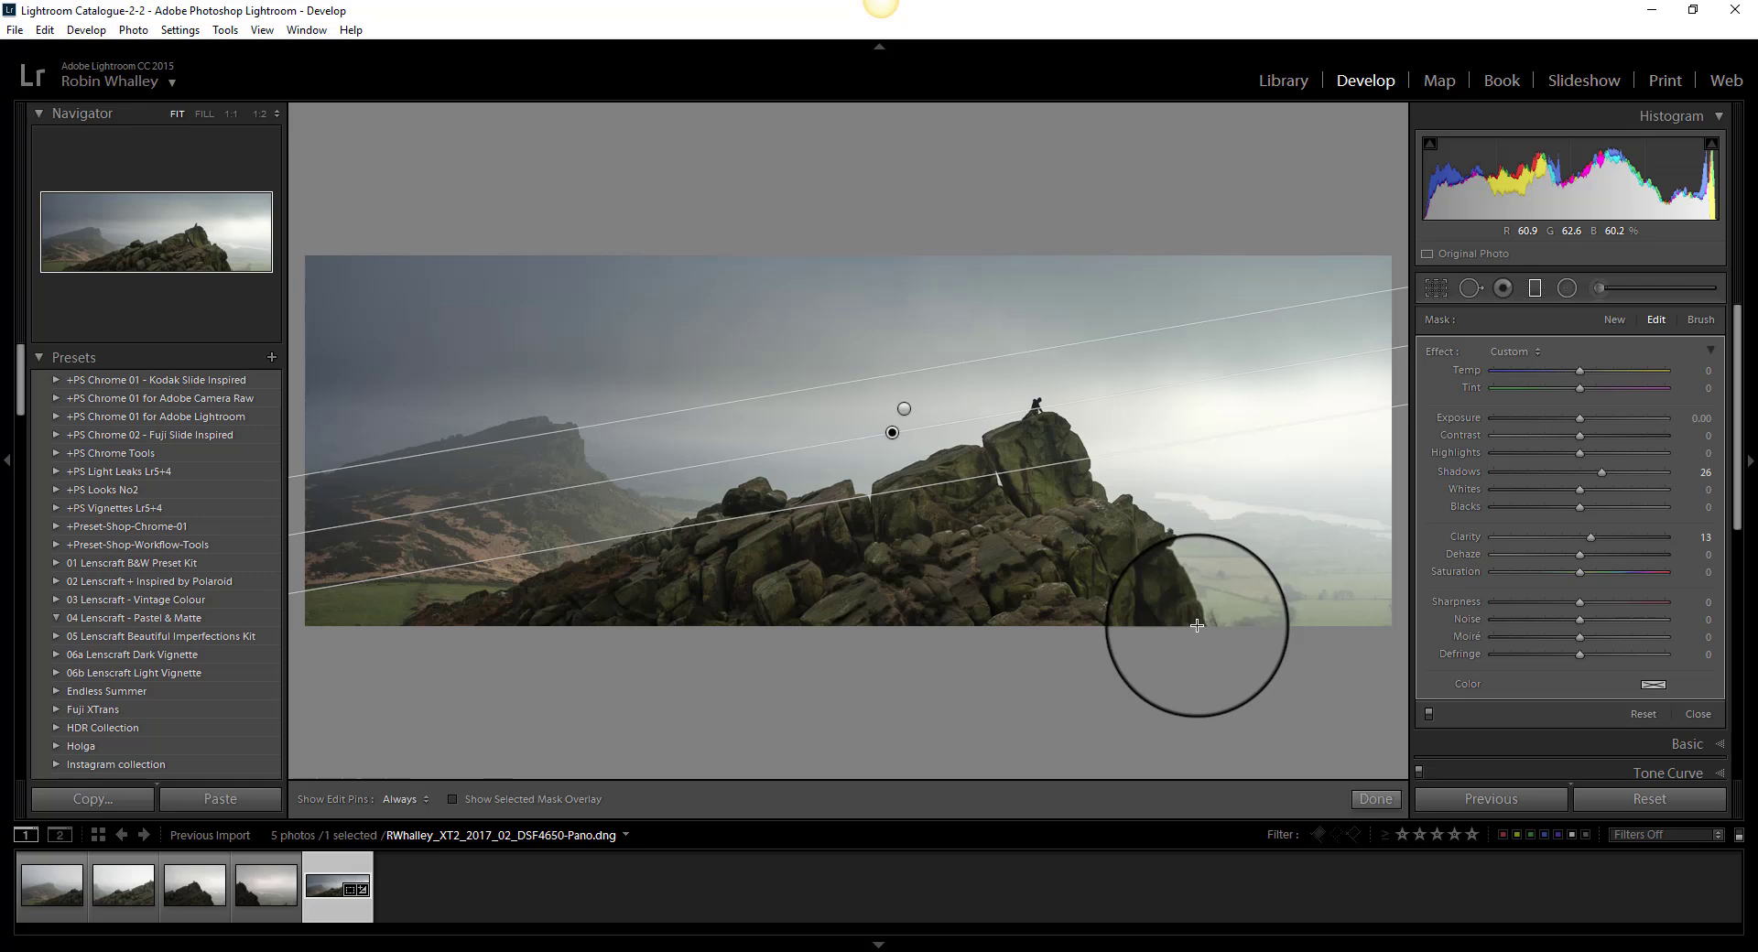
Step: Set global Basic values: Exposure -0.19, Contrast +20, Shadows +19, Clarity +8, Vibrance +23, Saturation +16
click(1375, 798)
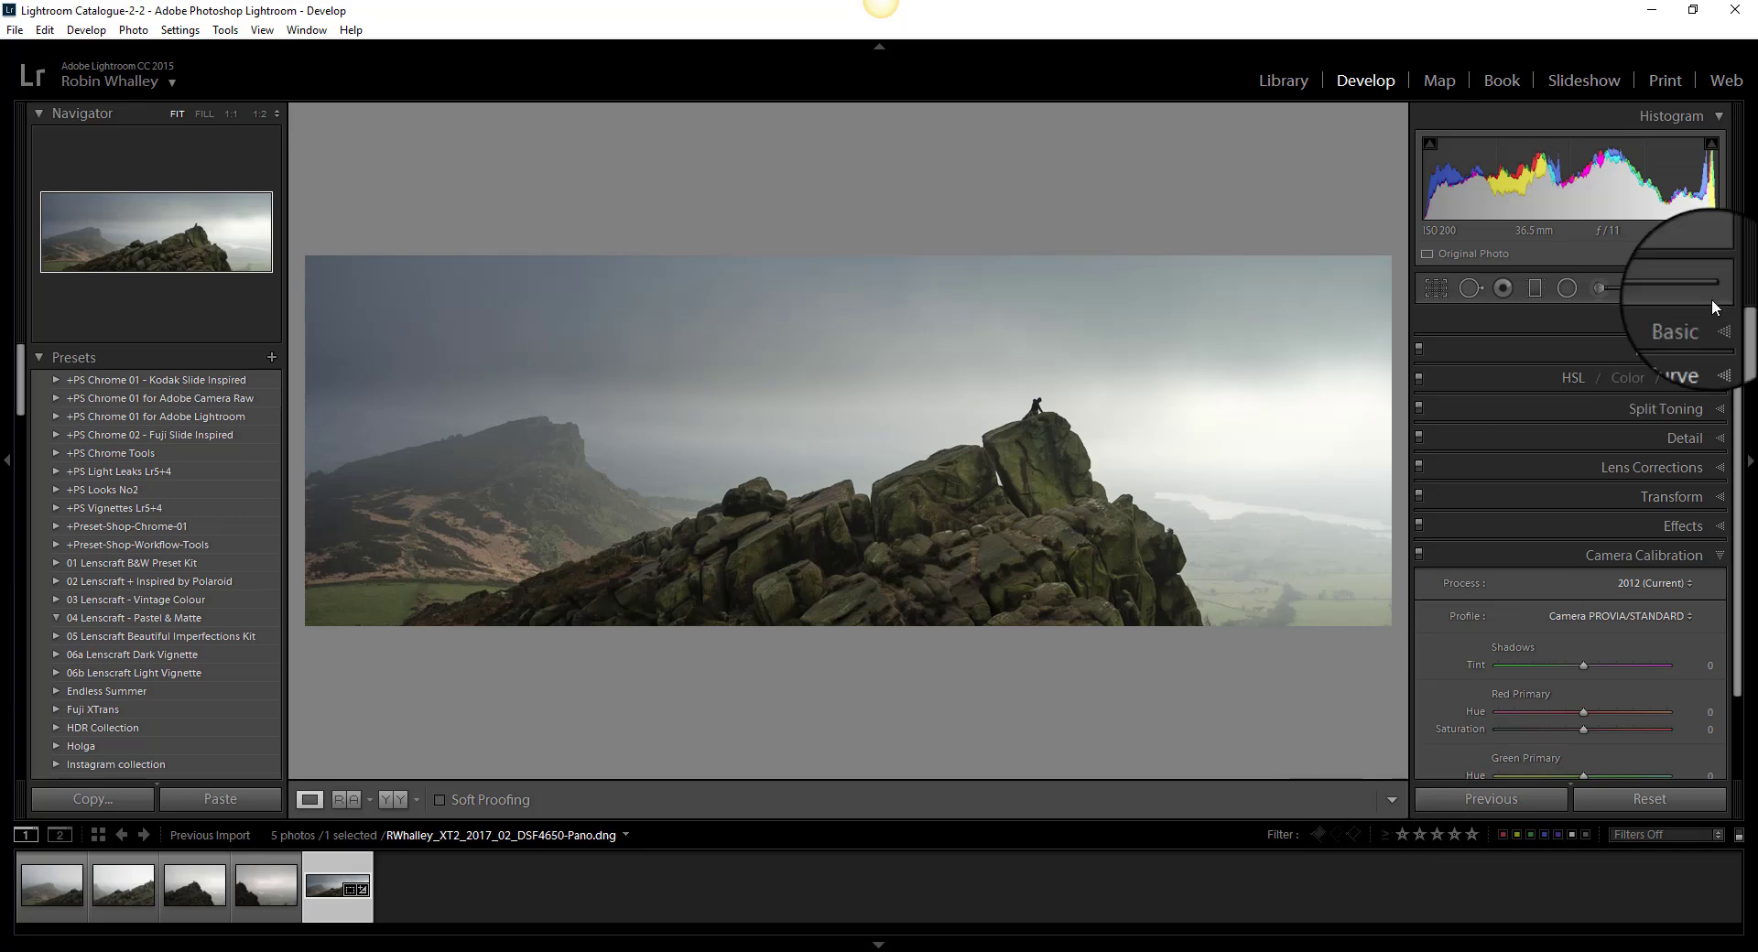
click(1710, 323)
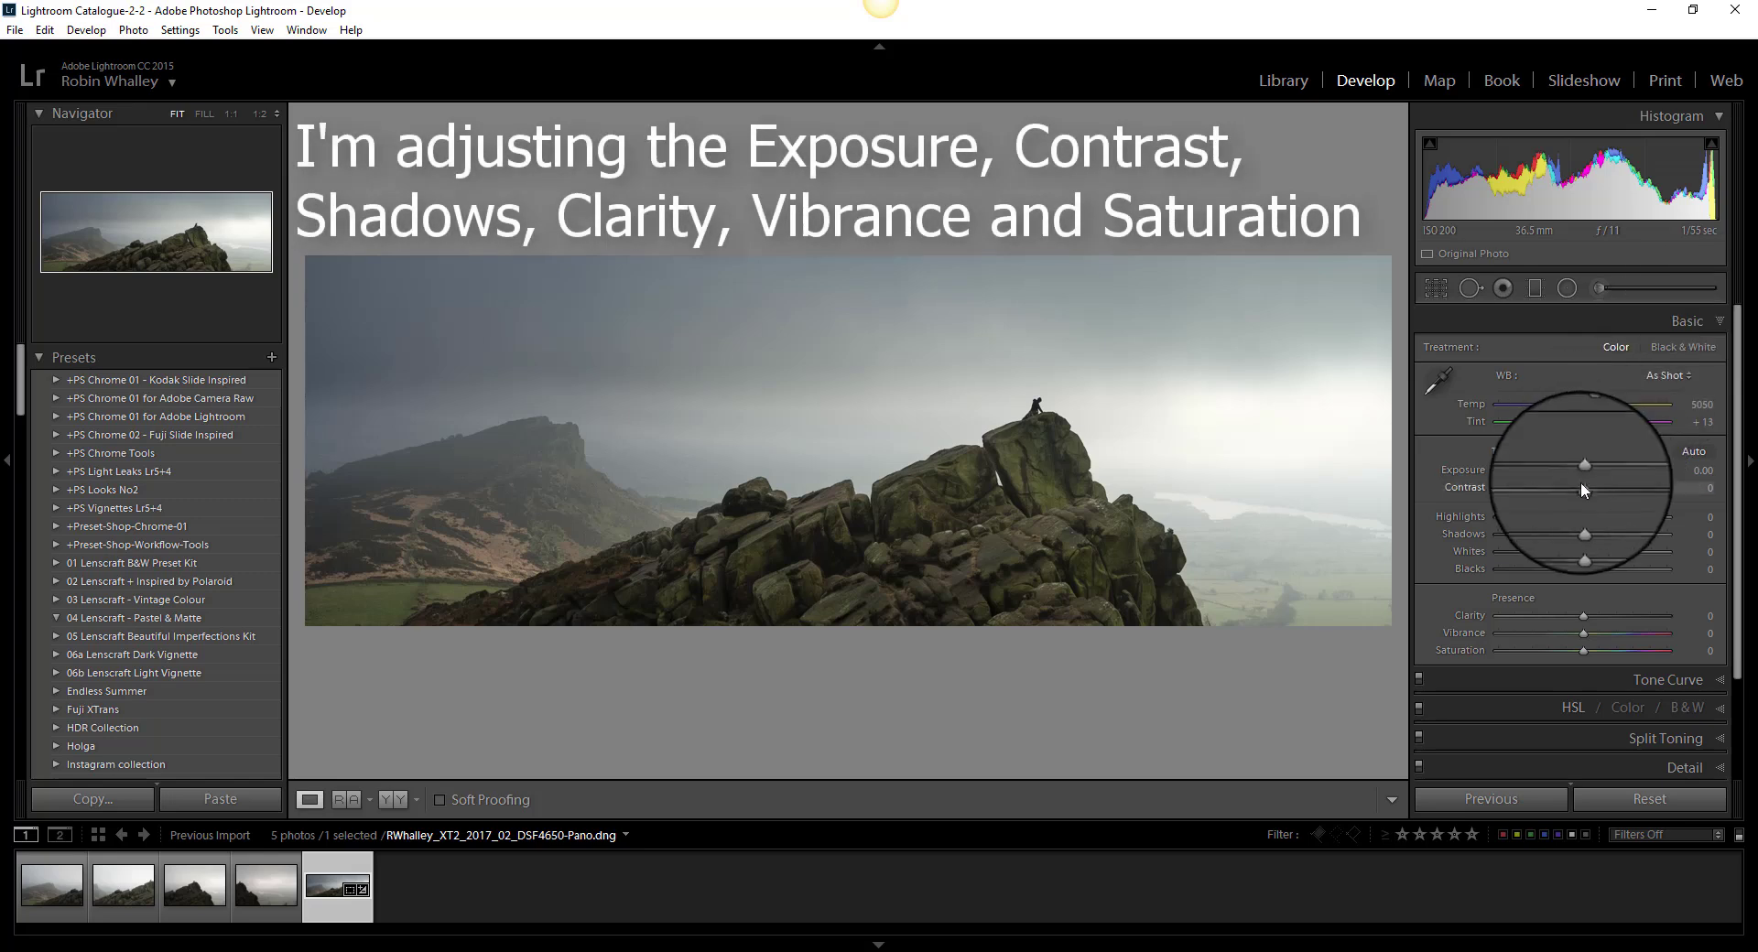
drag(1584, 470, 1601, 529)
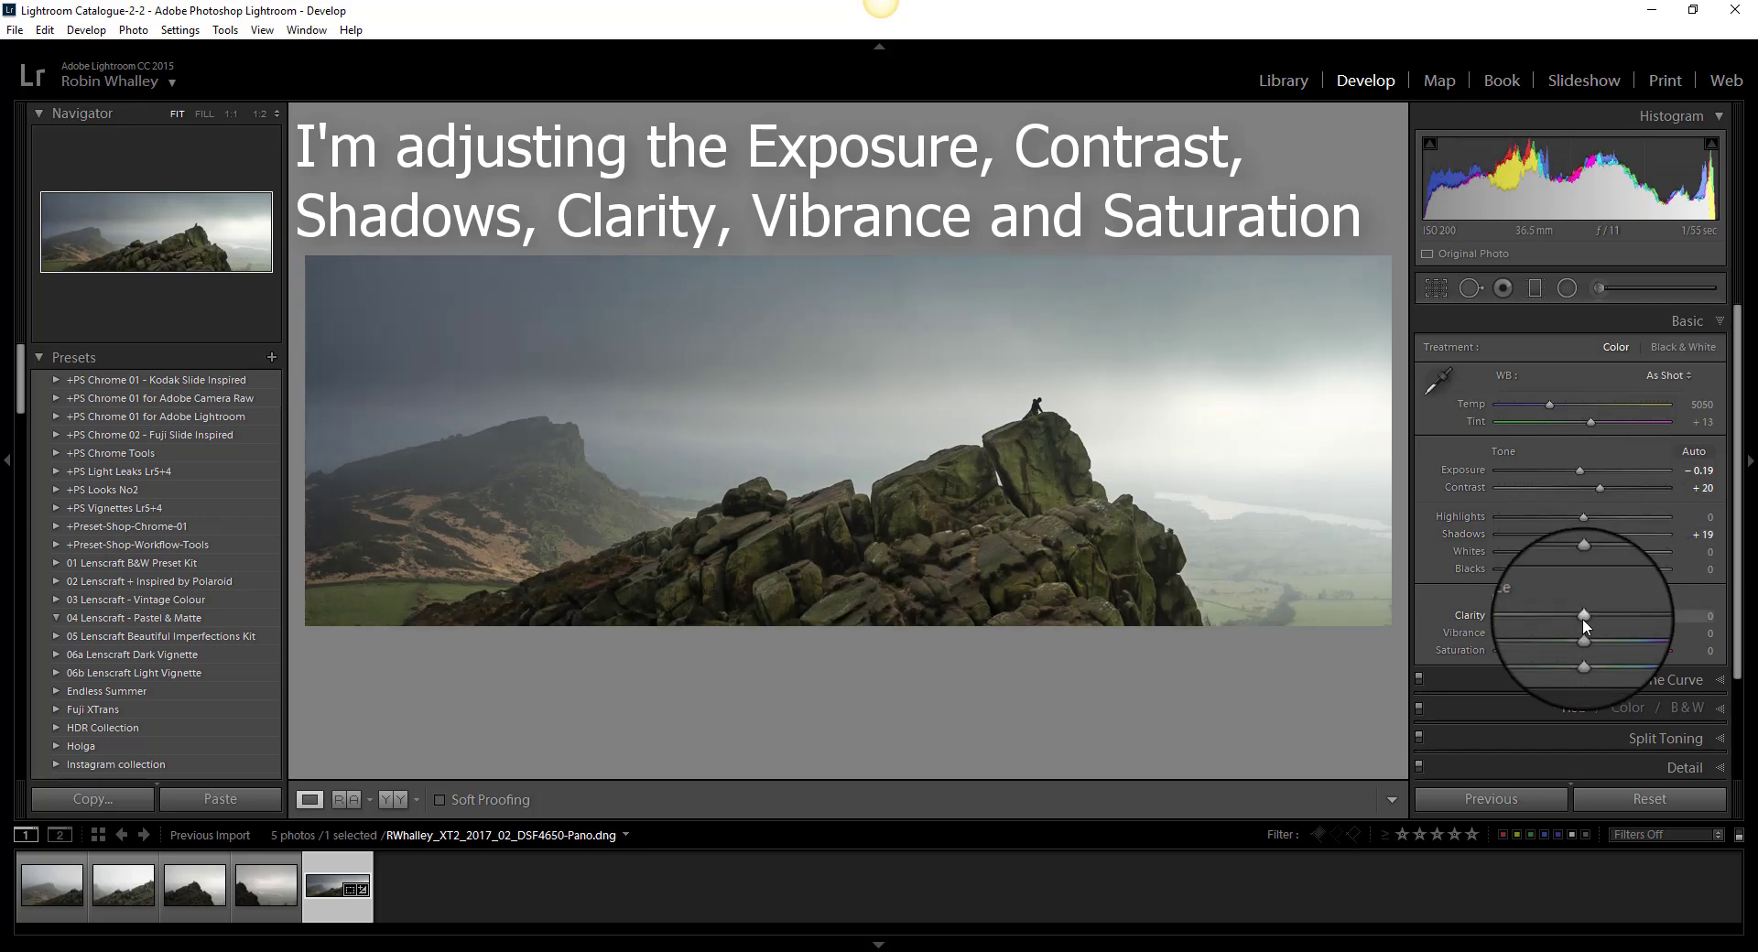
drag(1581, 617, 1598, 645)
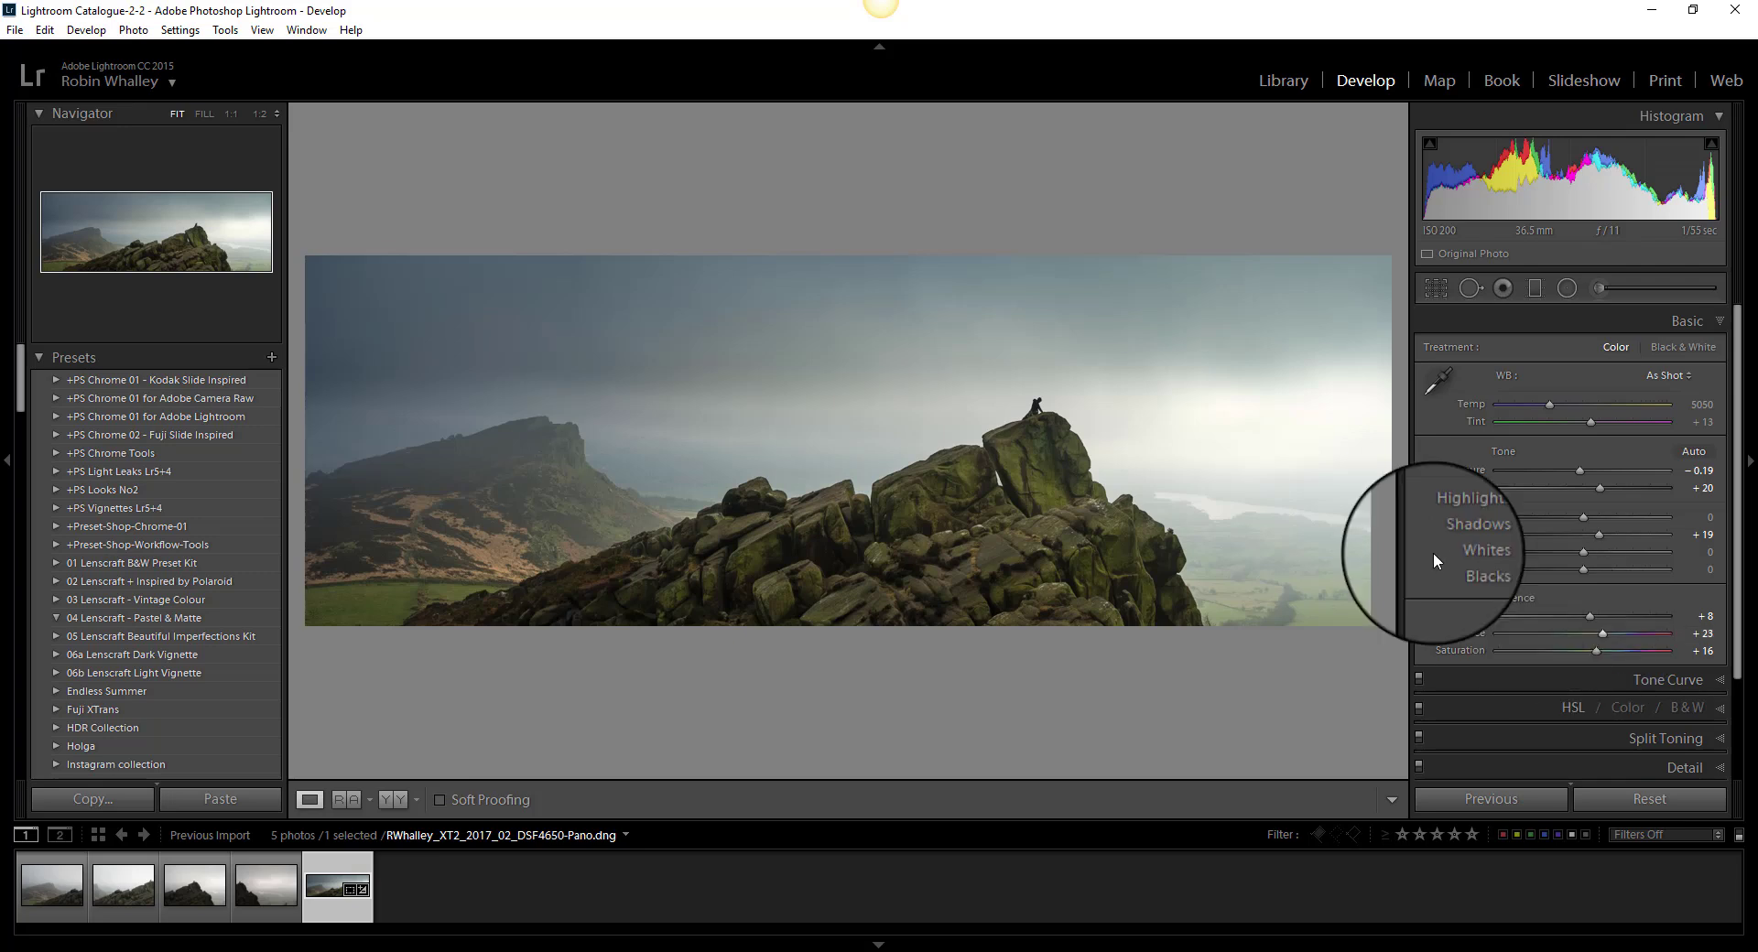
Step: Send the panorama to Photoshop using Edit in Adobe Photoshop CC 2017
right_click(906, 483)
mouse_move(952, 578)
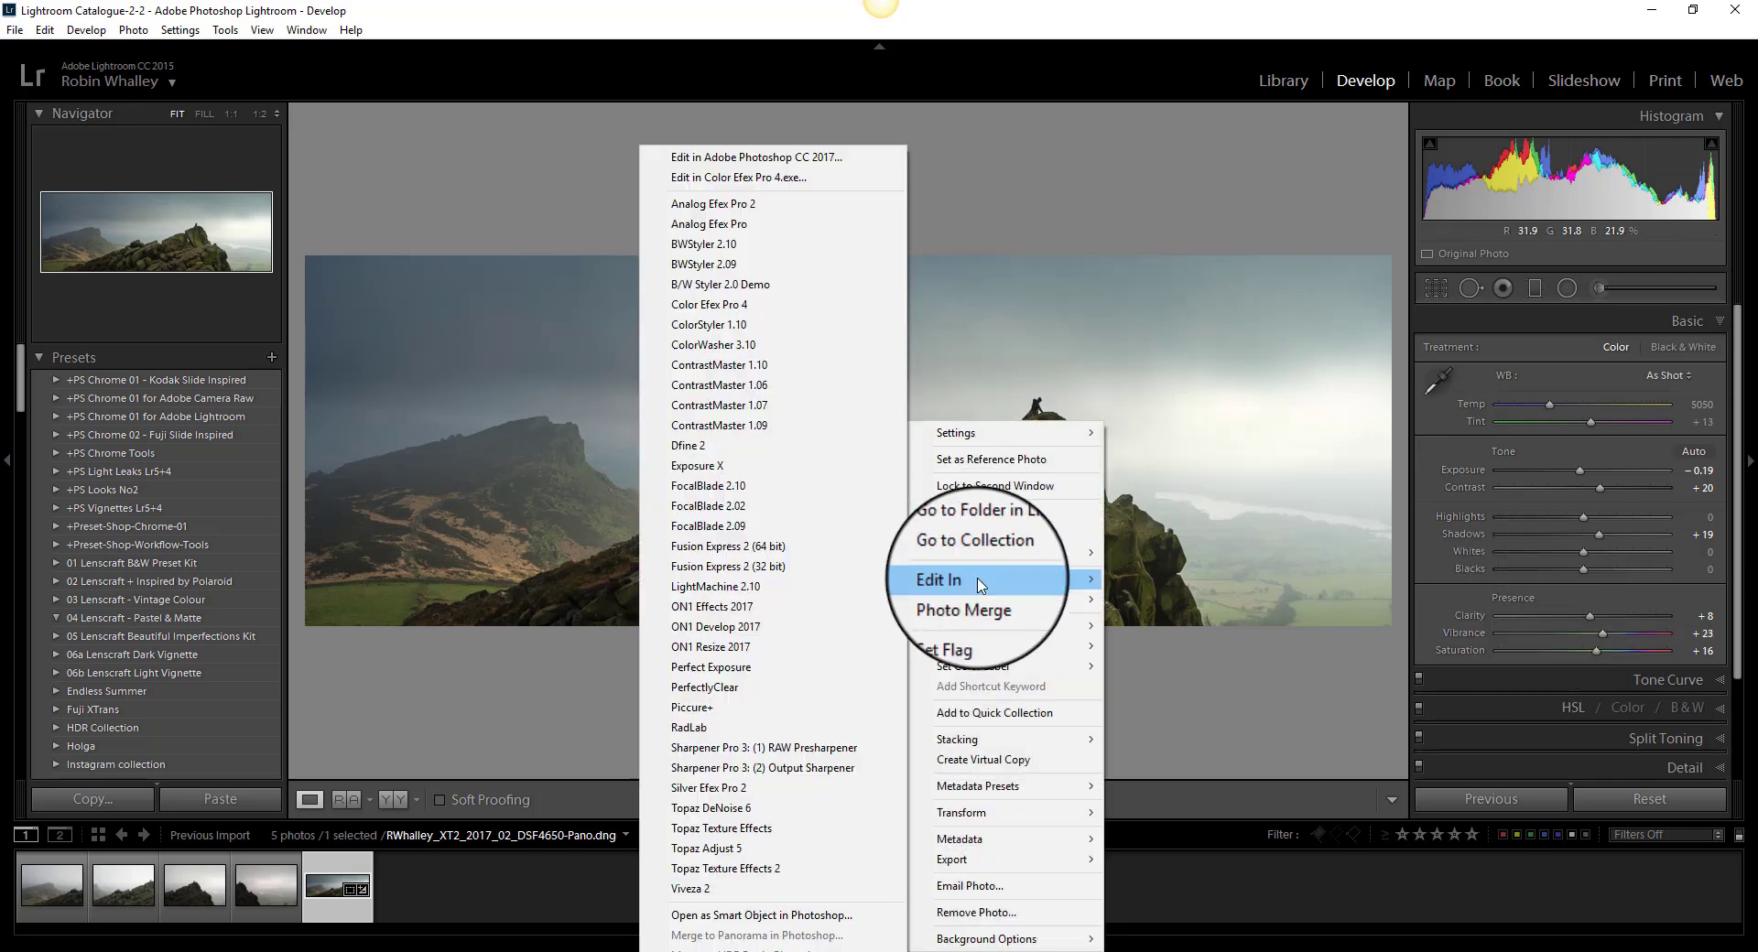
click(730, 156)
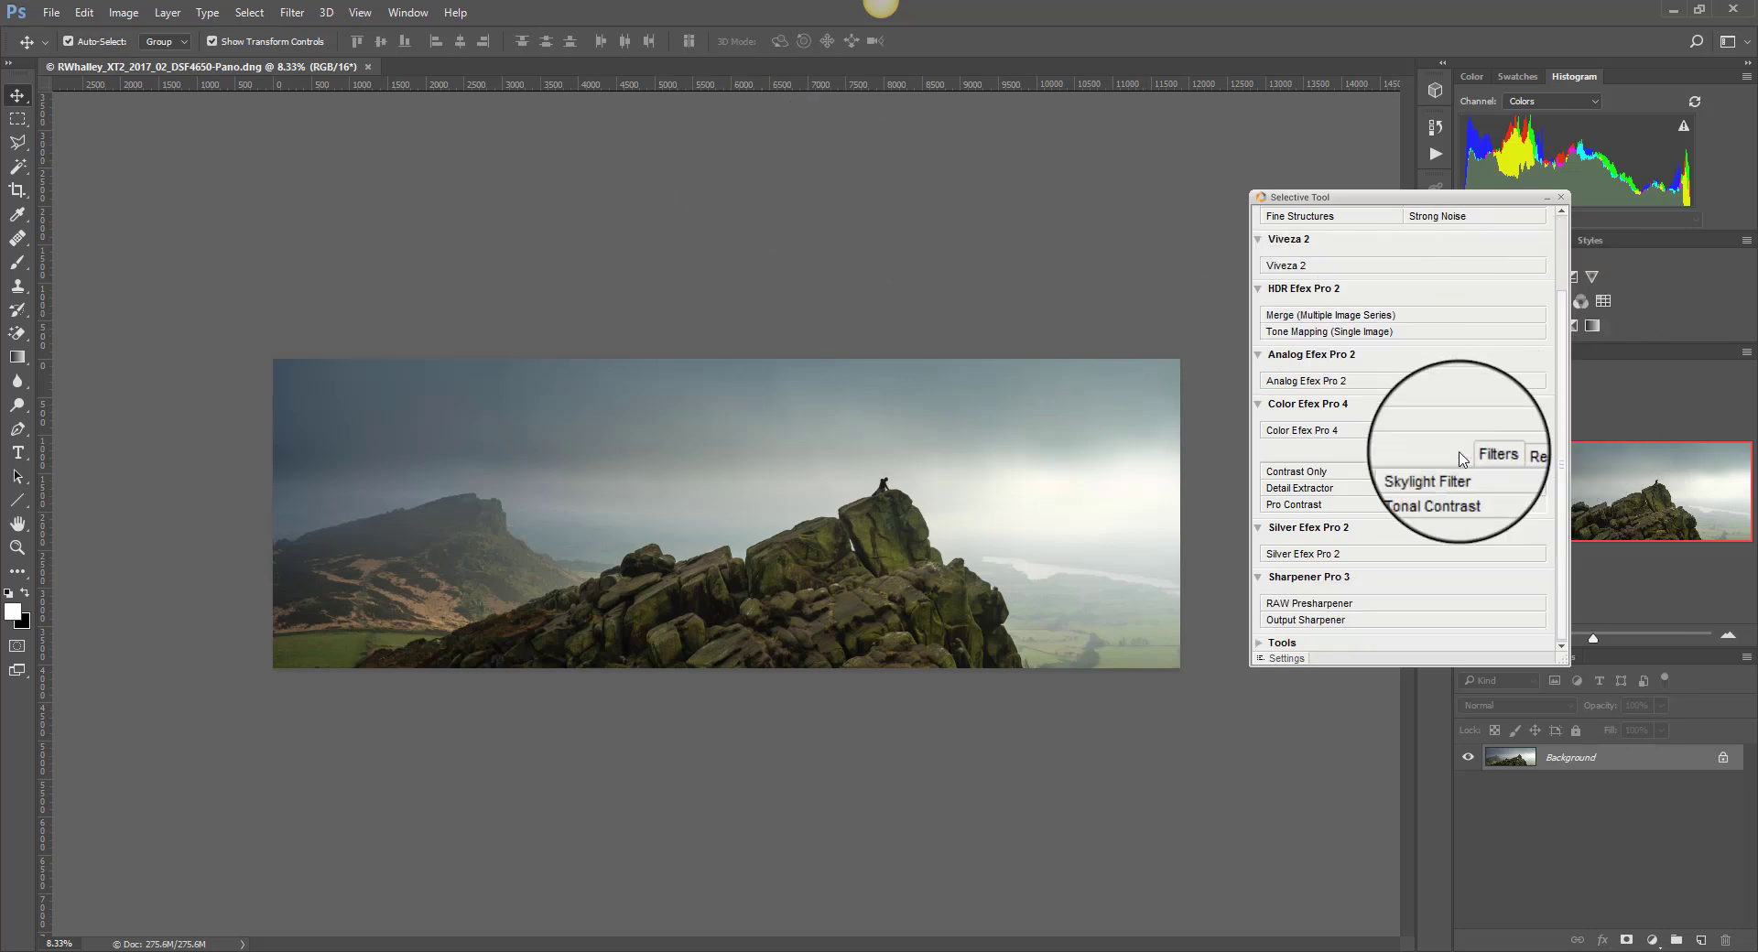
Step: Launch Silver Efex Pro 2 from the Nik Selective Tool panel
click(1309, 628)
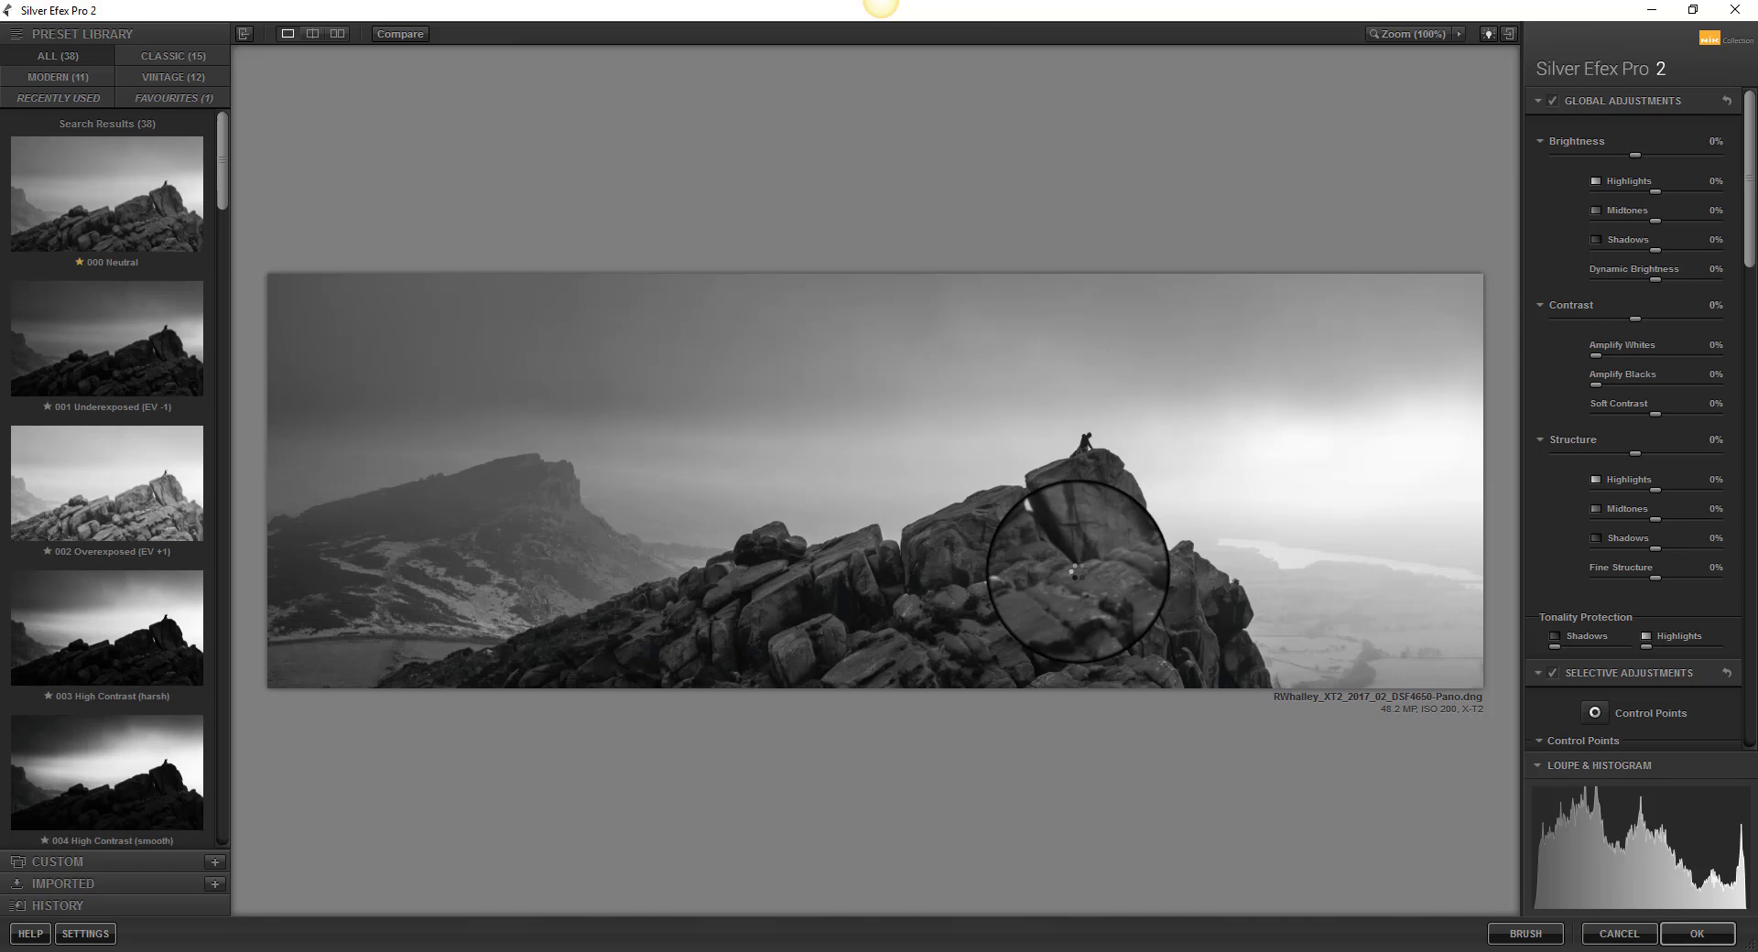
Step: Apply the 019 Fine Art Process preset from the Preset Library
drag(224, 150, 223, 464)
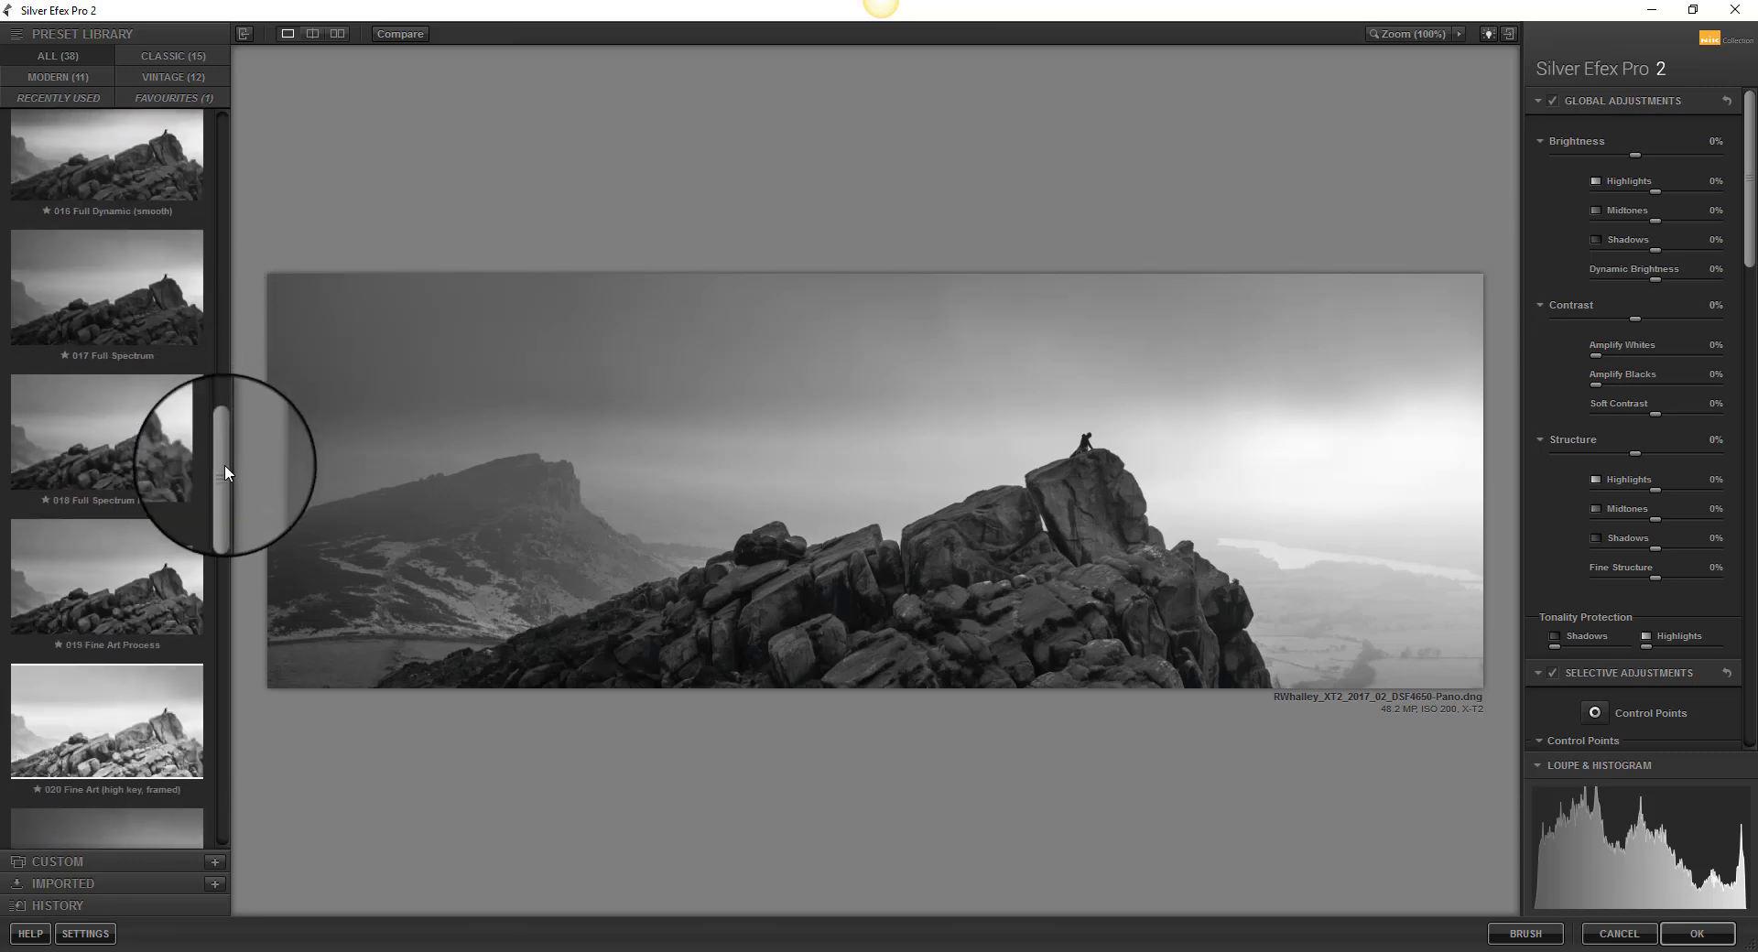
click(150, 584)
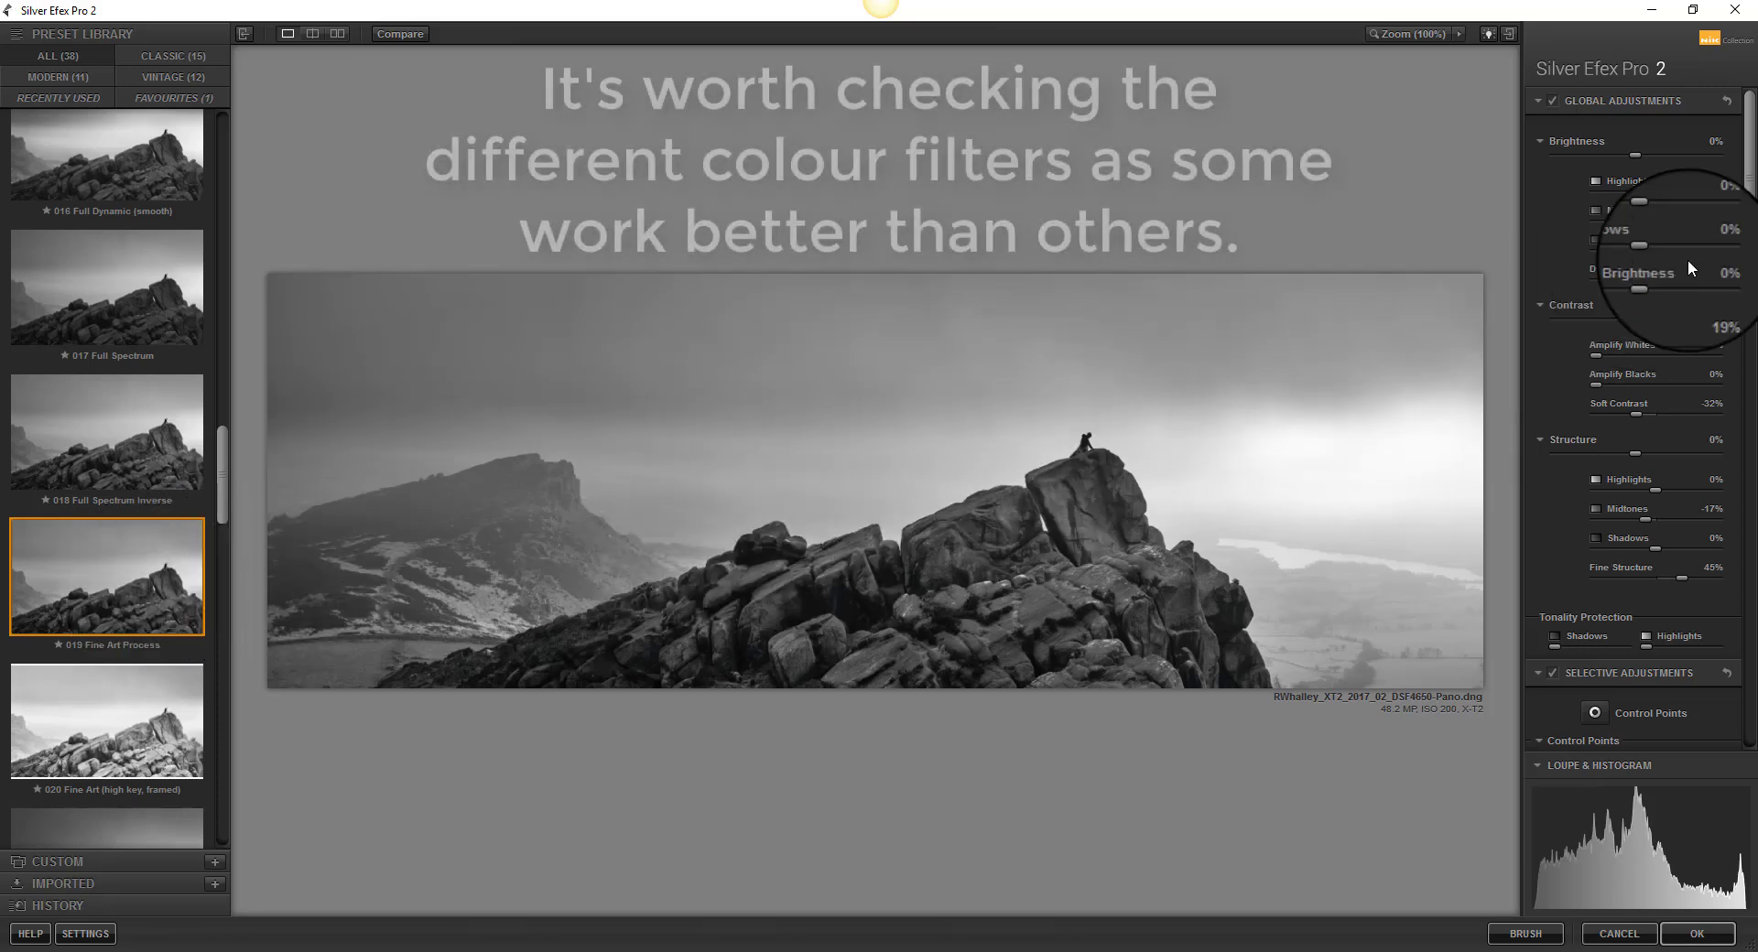
Step: Compare green, orange and other colour filters, then settle on yellow at 100% strength
drag(1747, 249, 1735, 375)
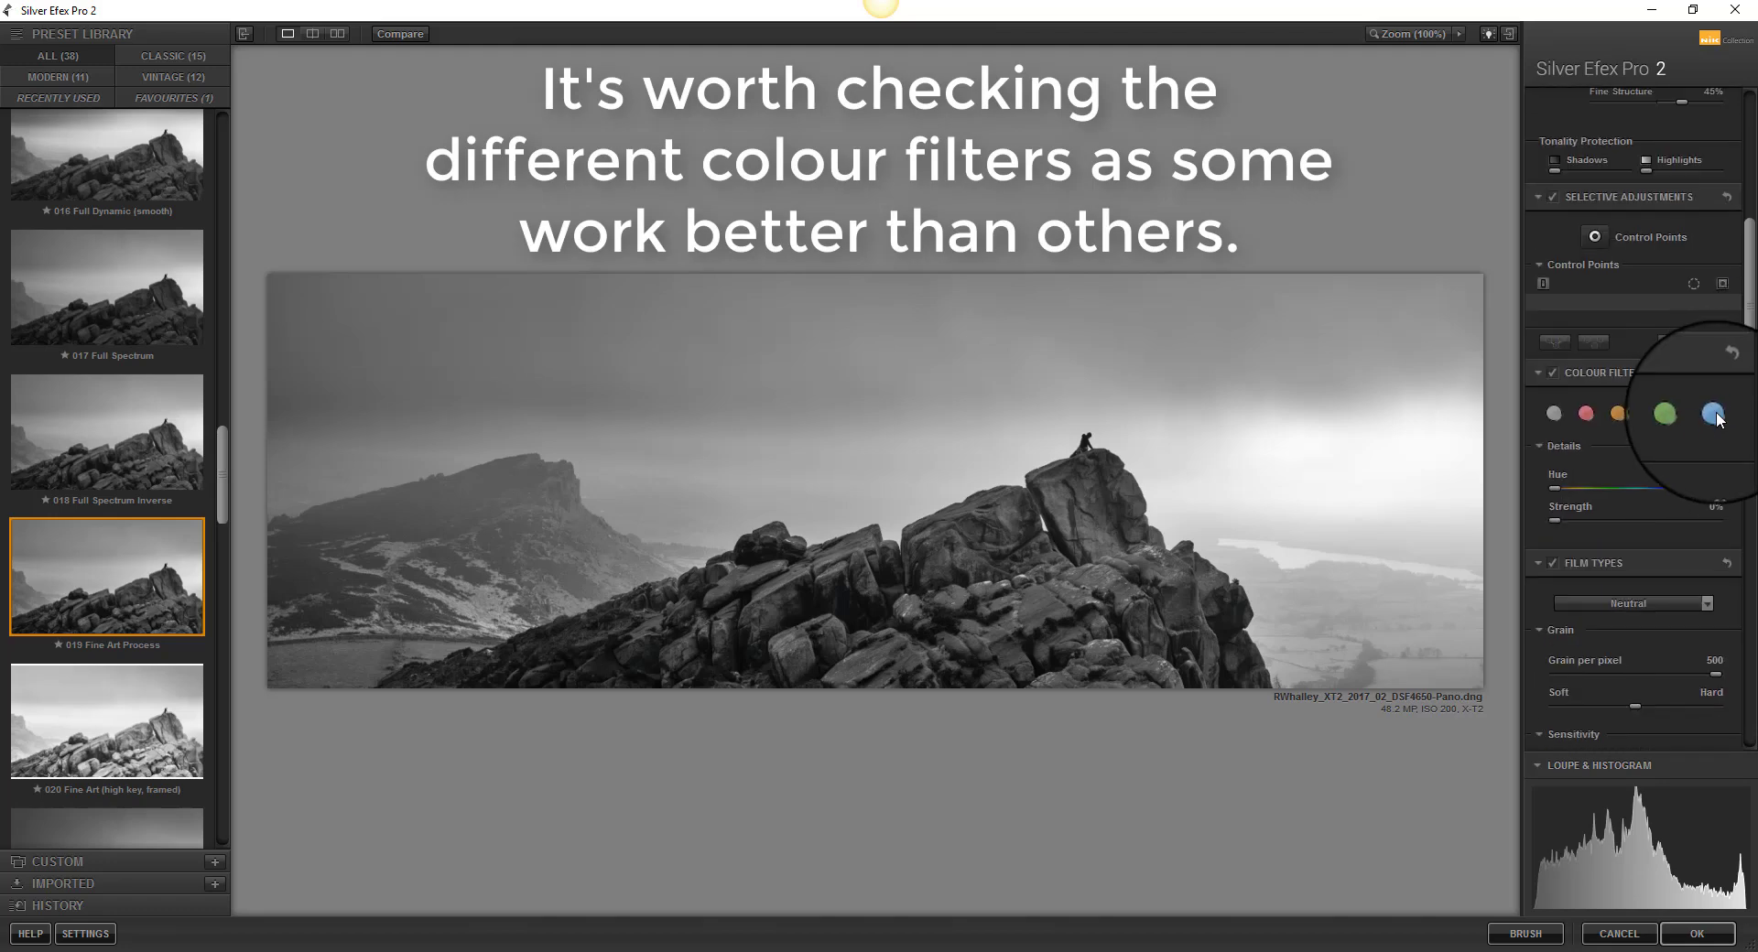
click(1688, 410)
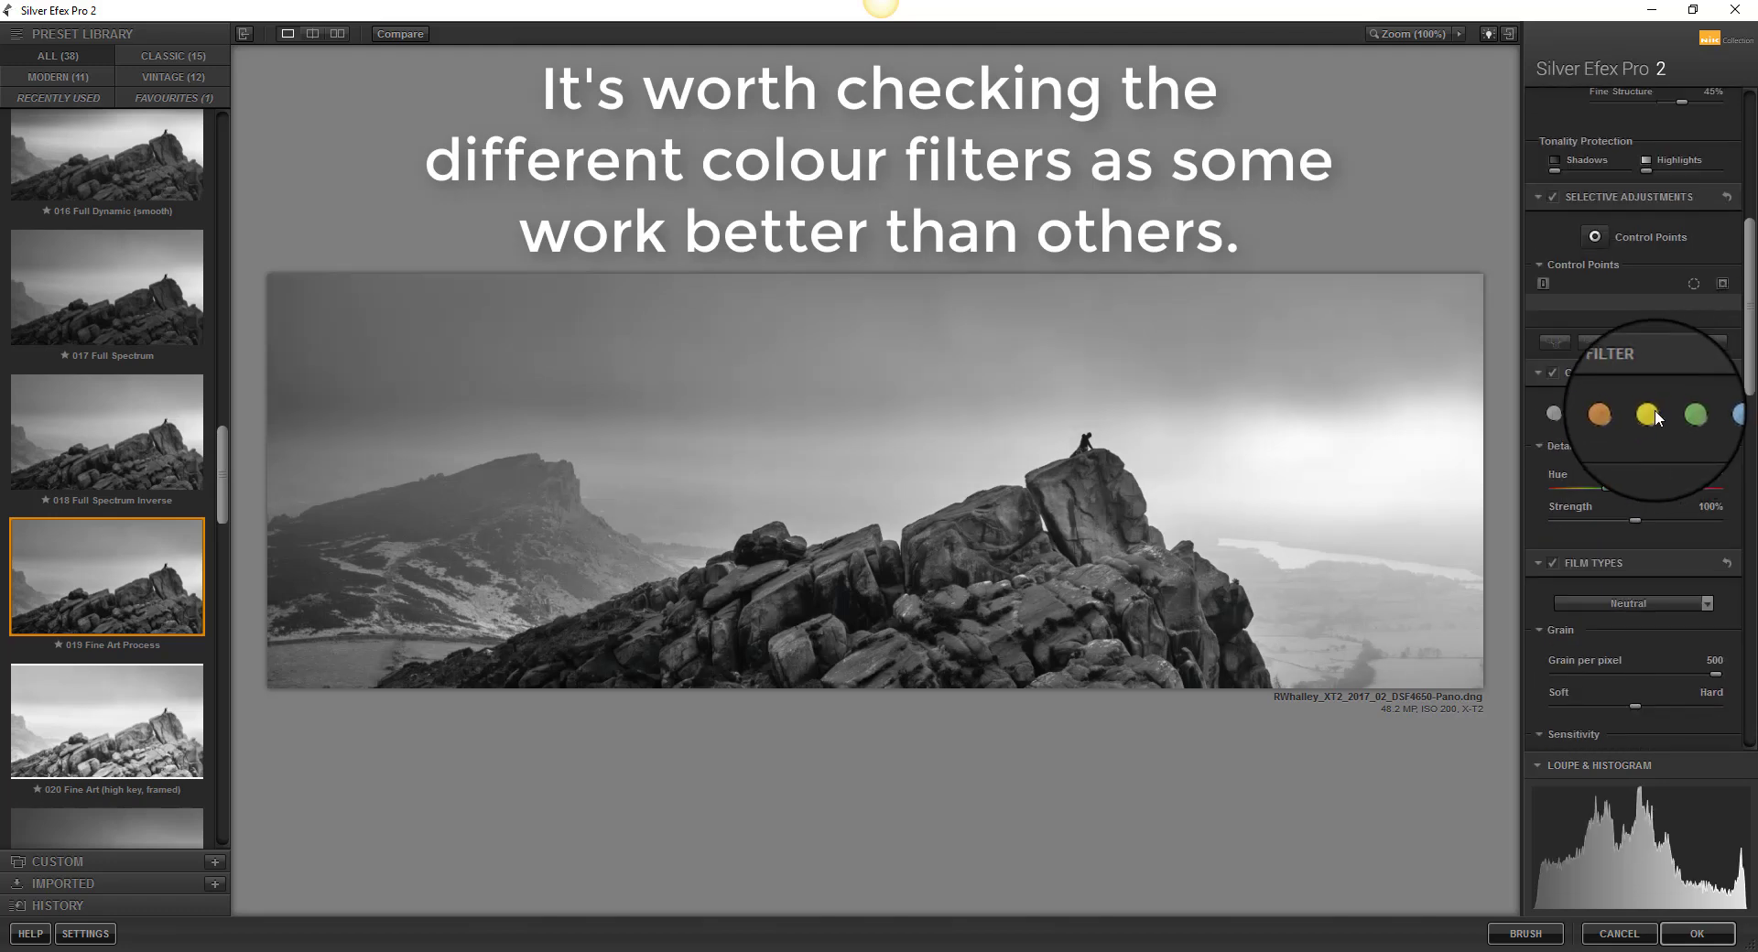
click(1645, 416)
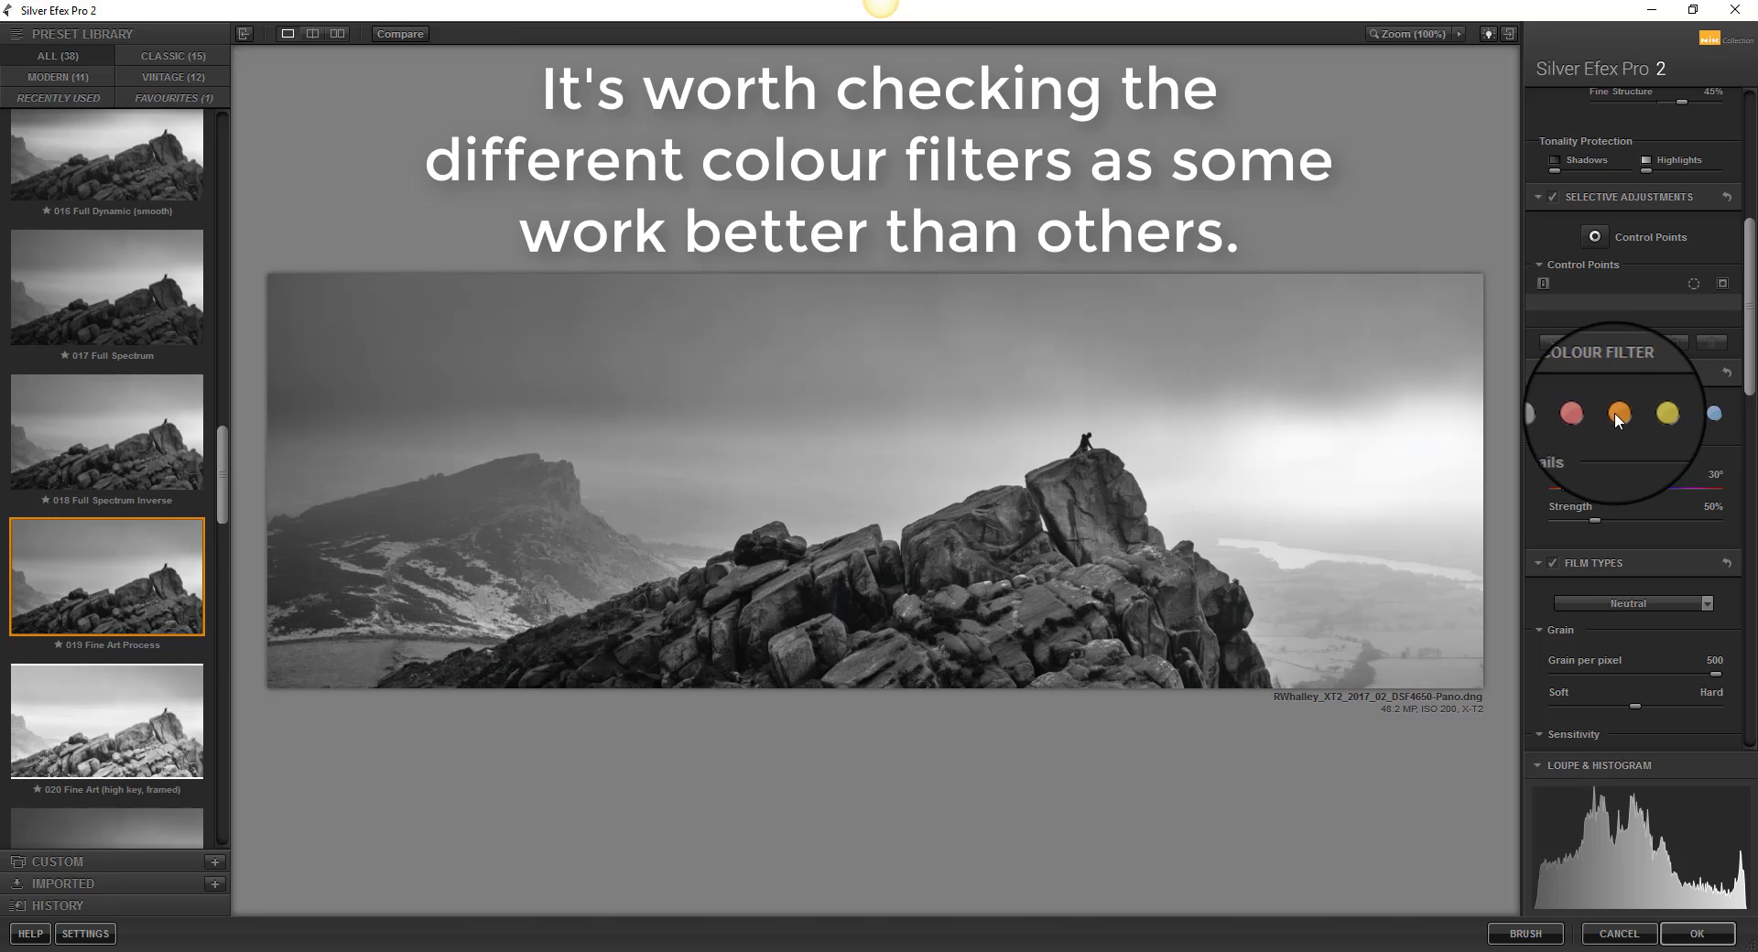
click(1584, 410)
click(1652, 417)
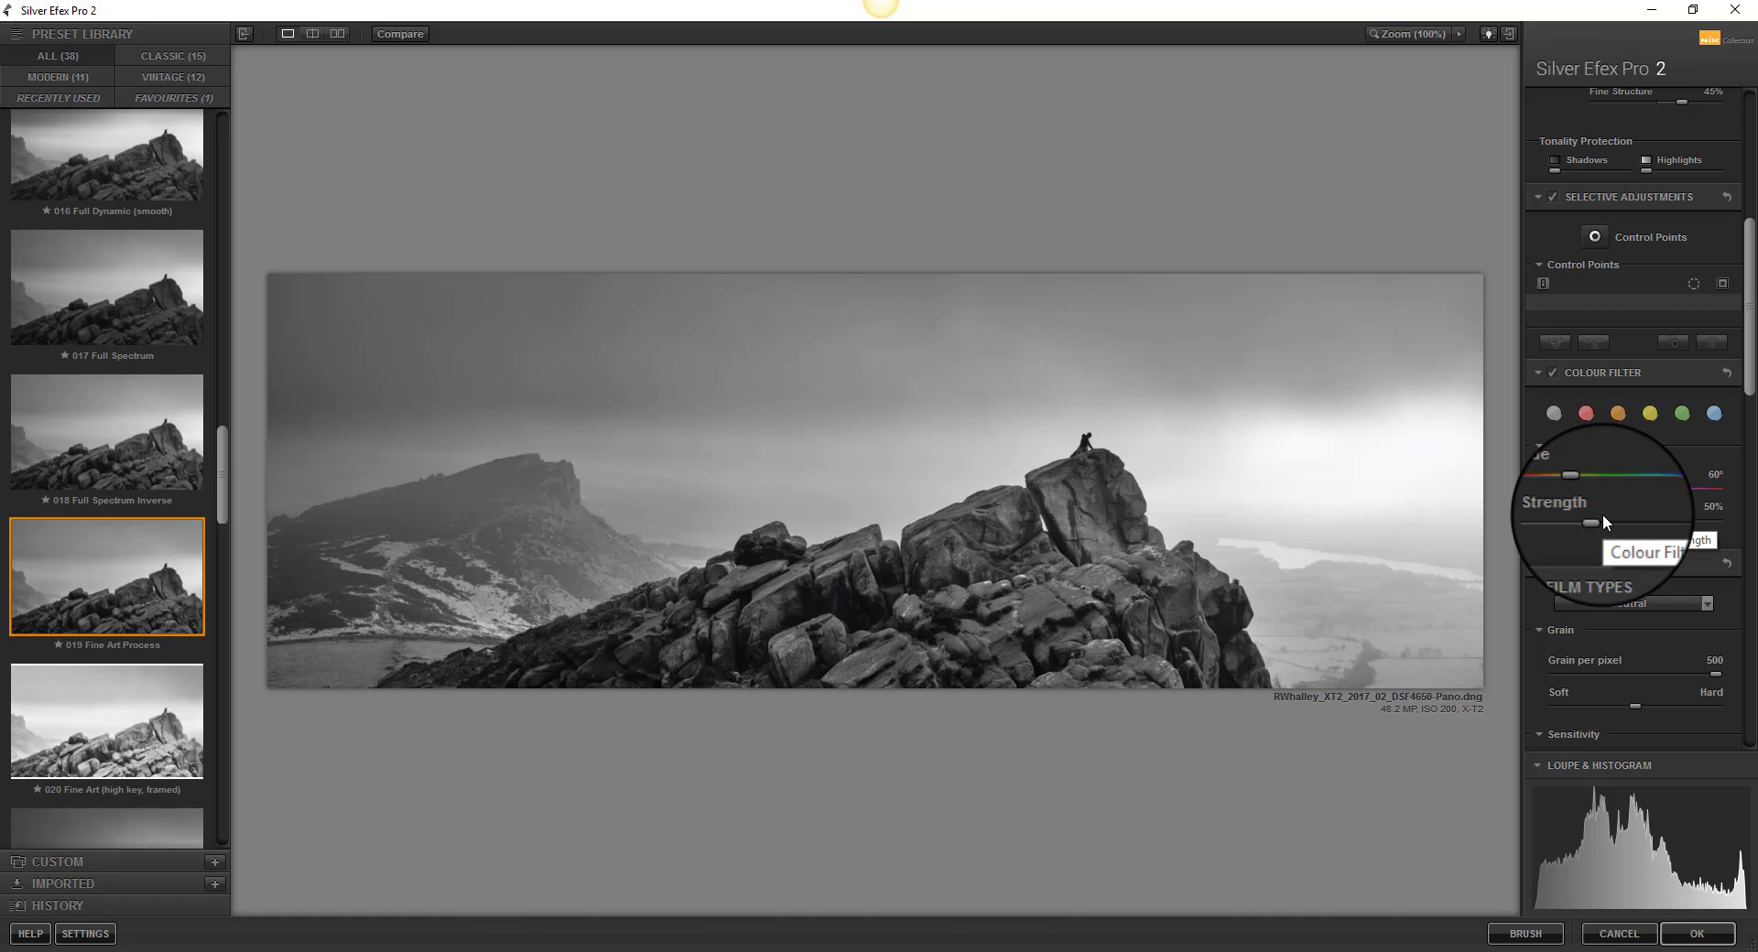
drag(1602, 516, 1646, 522)
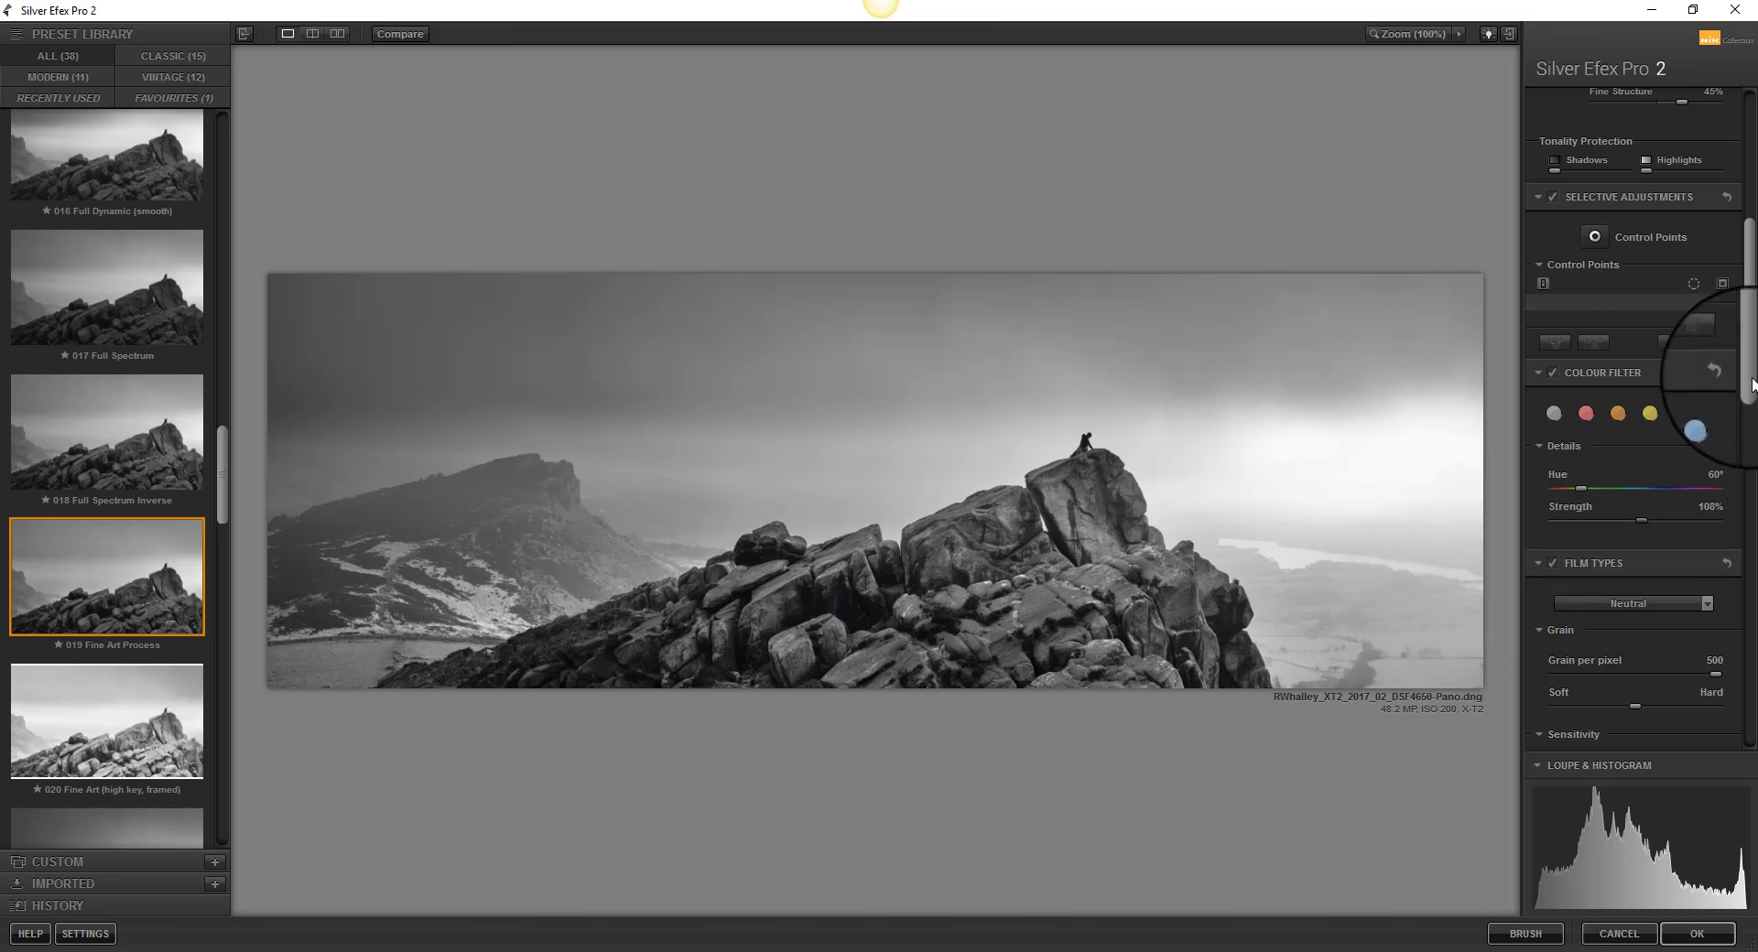
Step: Apply the Lens Falloff 2 vignette (Amount -20%) under Finishing Adjustments
scroll(1698, 494, down, 5)
scroll(1743, 513, down, 6)
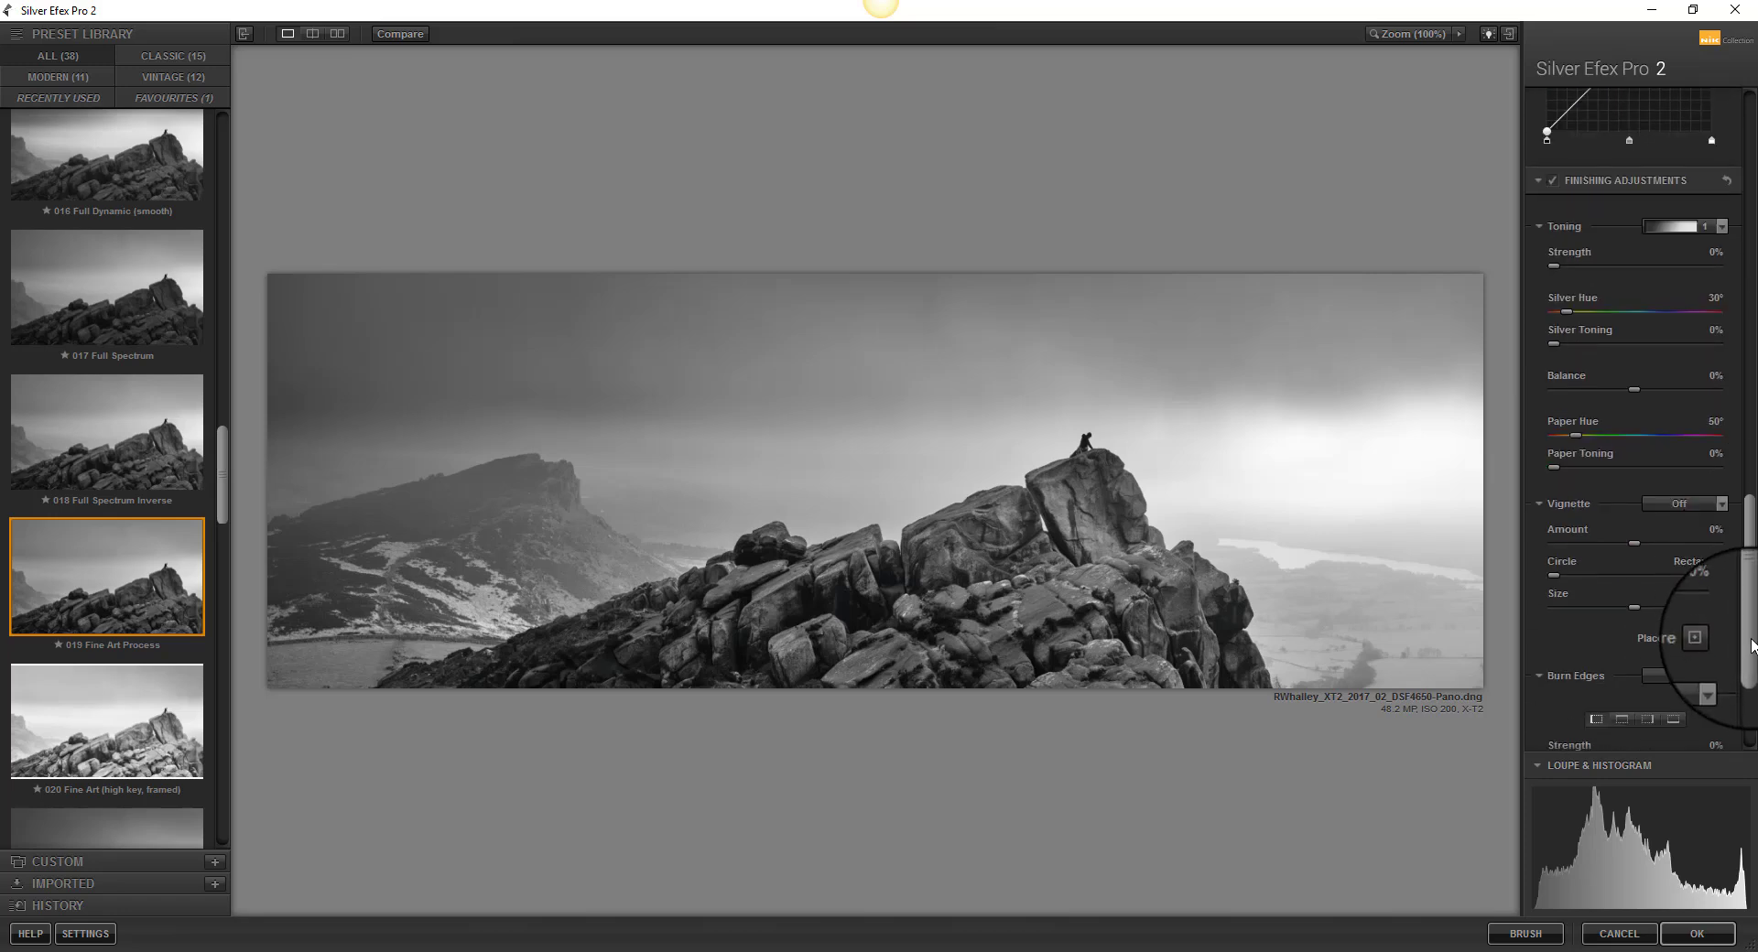
click(1721, 496)
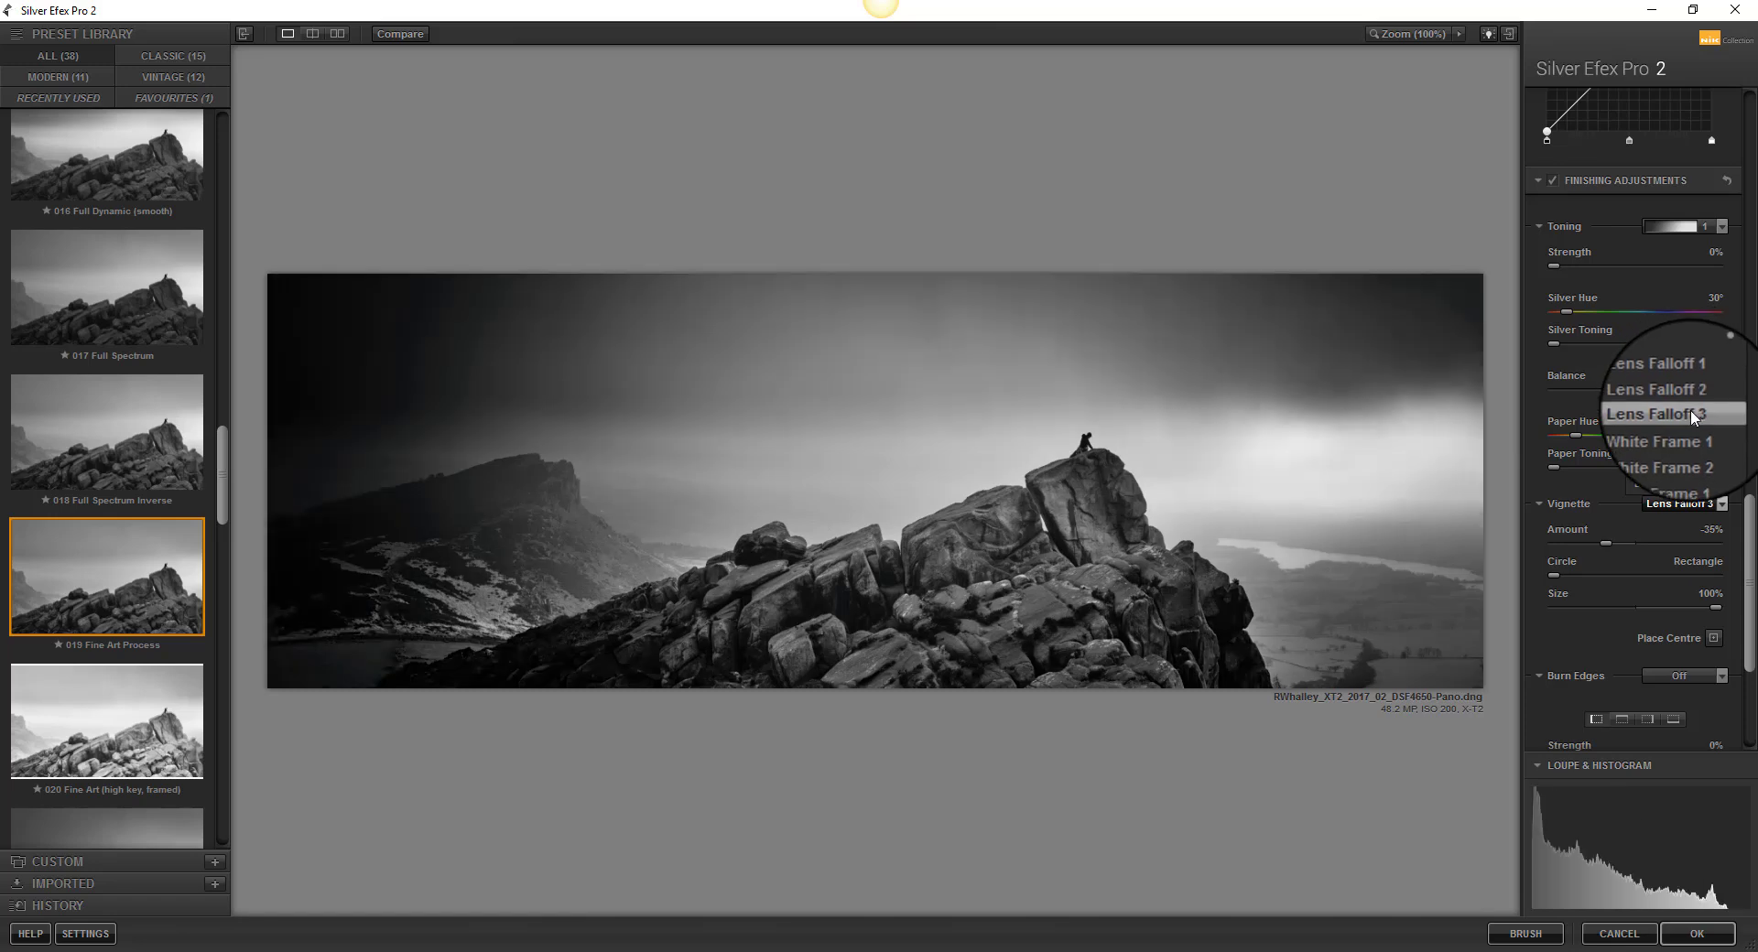
click(1690, 399)
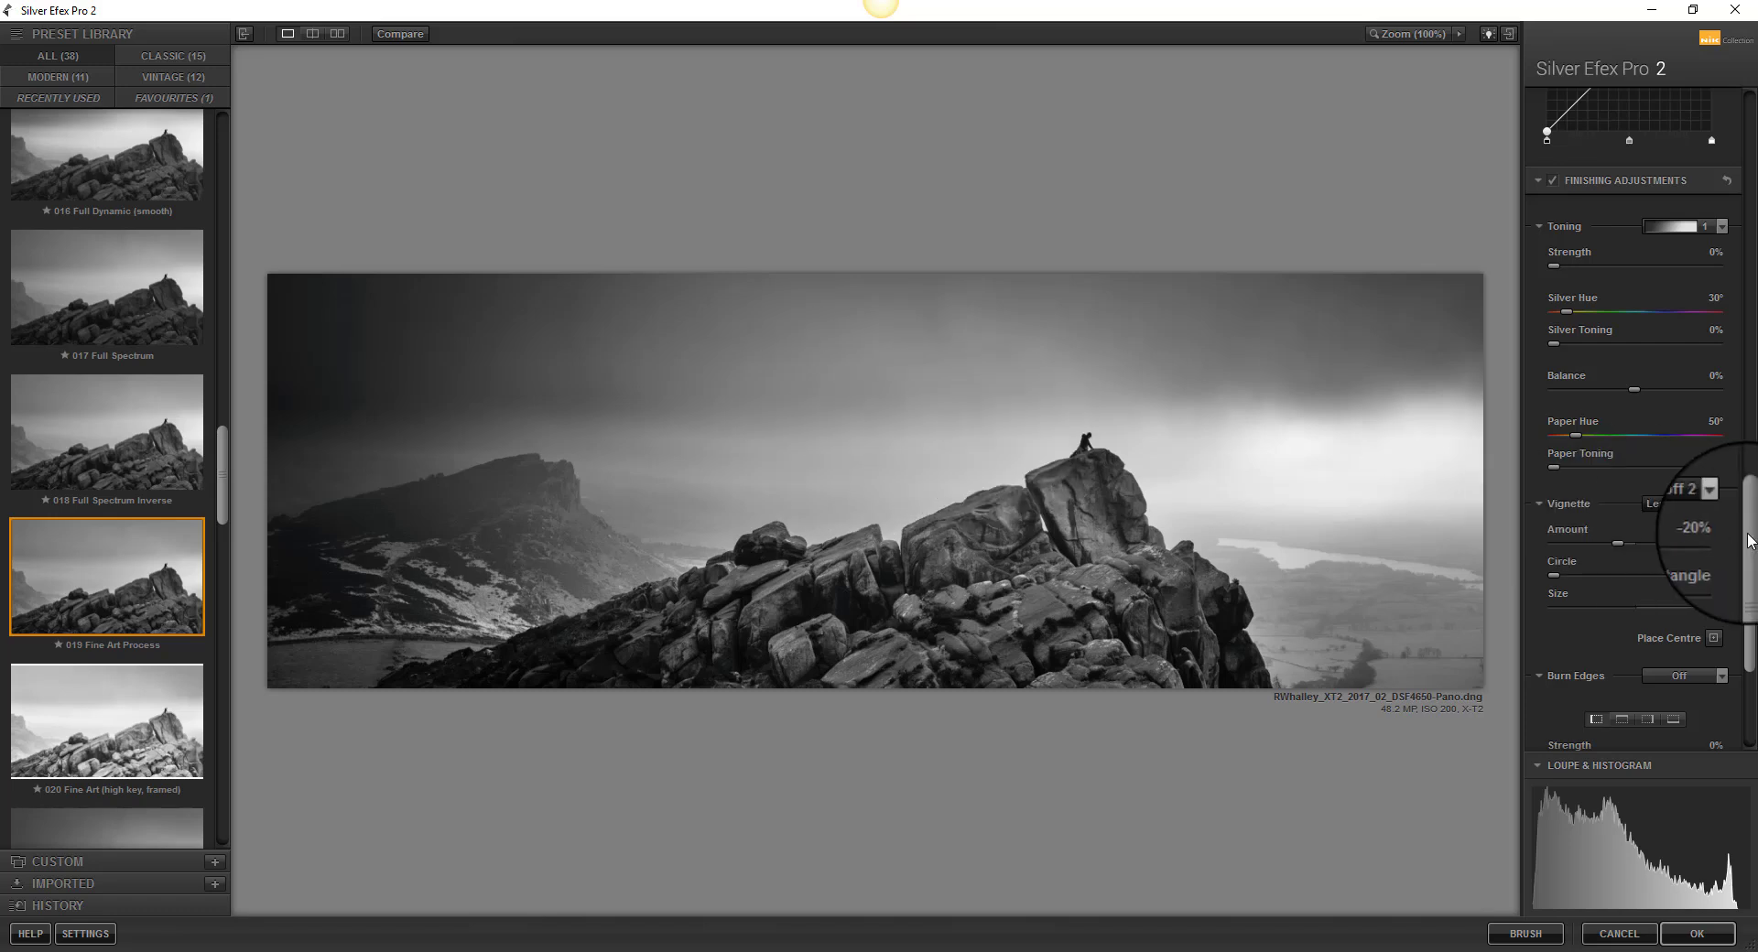
Step: Burn in only the top edge with Strength 54% and Transition 73%
scroll(1748, 540, down, 5)
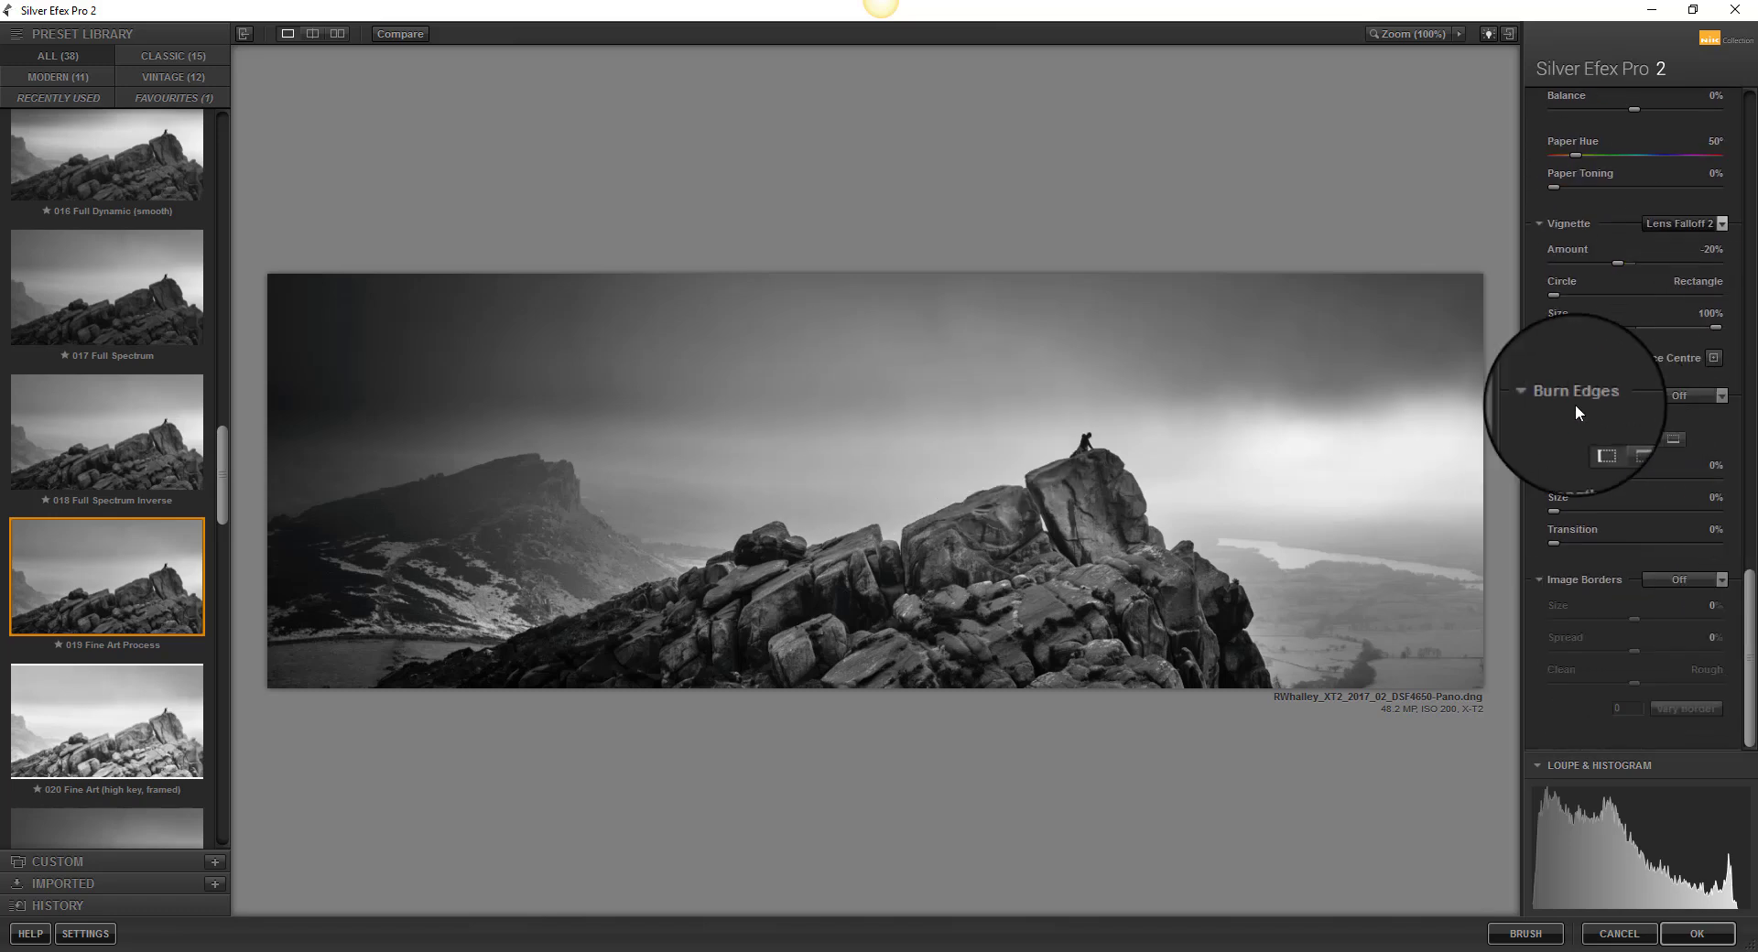
click(1623, 439)
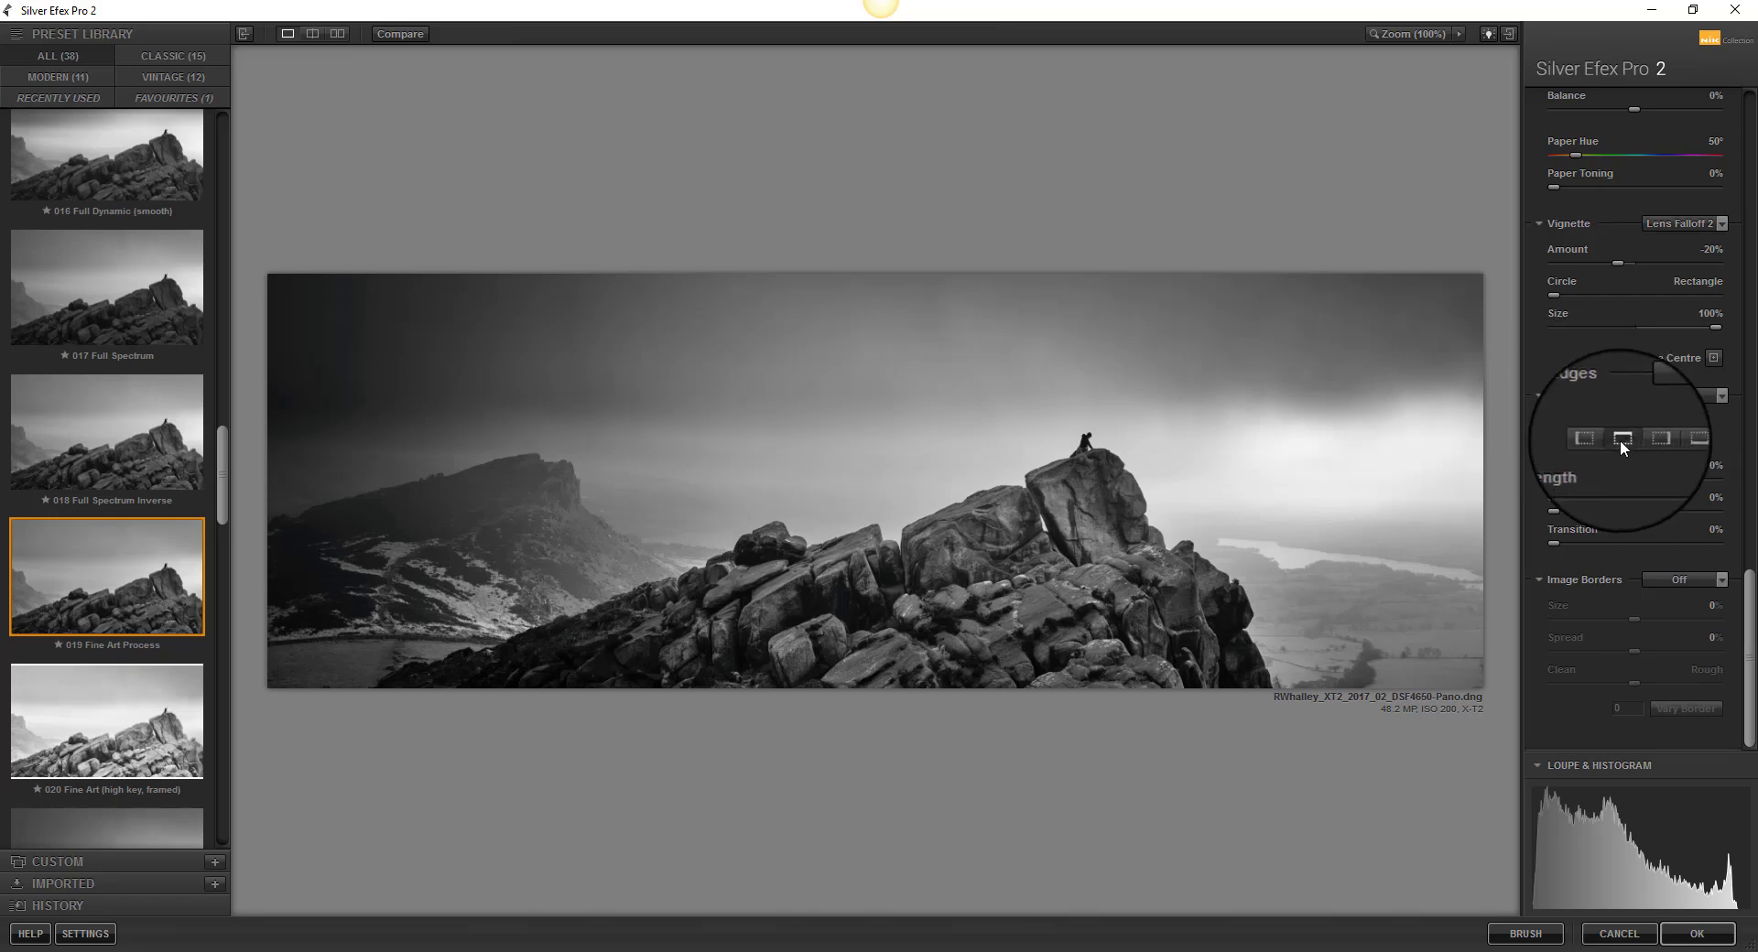
mouse_move(1550, 479)
mouse_down()
mouse_move(1589, 481)
mouse_move(1578, 506)
mouse_move(1644, 504)
mouse_up()
mouse_move(1552, 538)
mouse_down()
mouse_move(1706, 524)
mouse_move(1671, 542)
mouse_up()
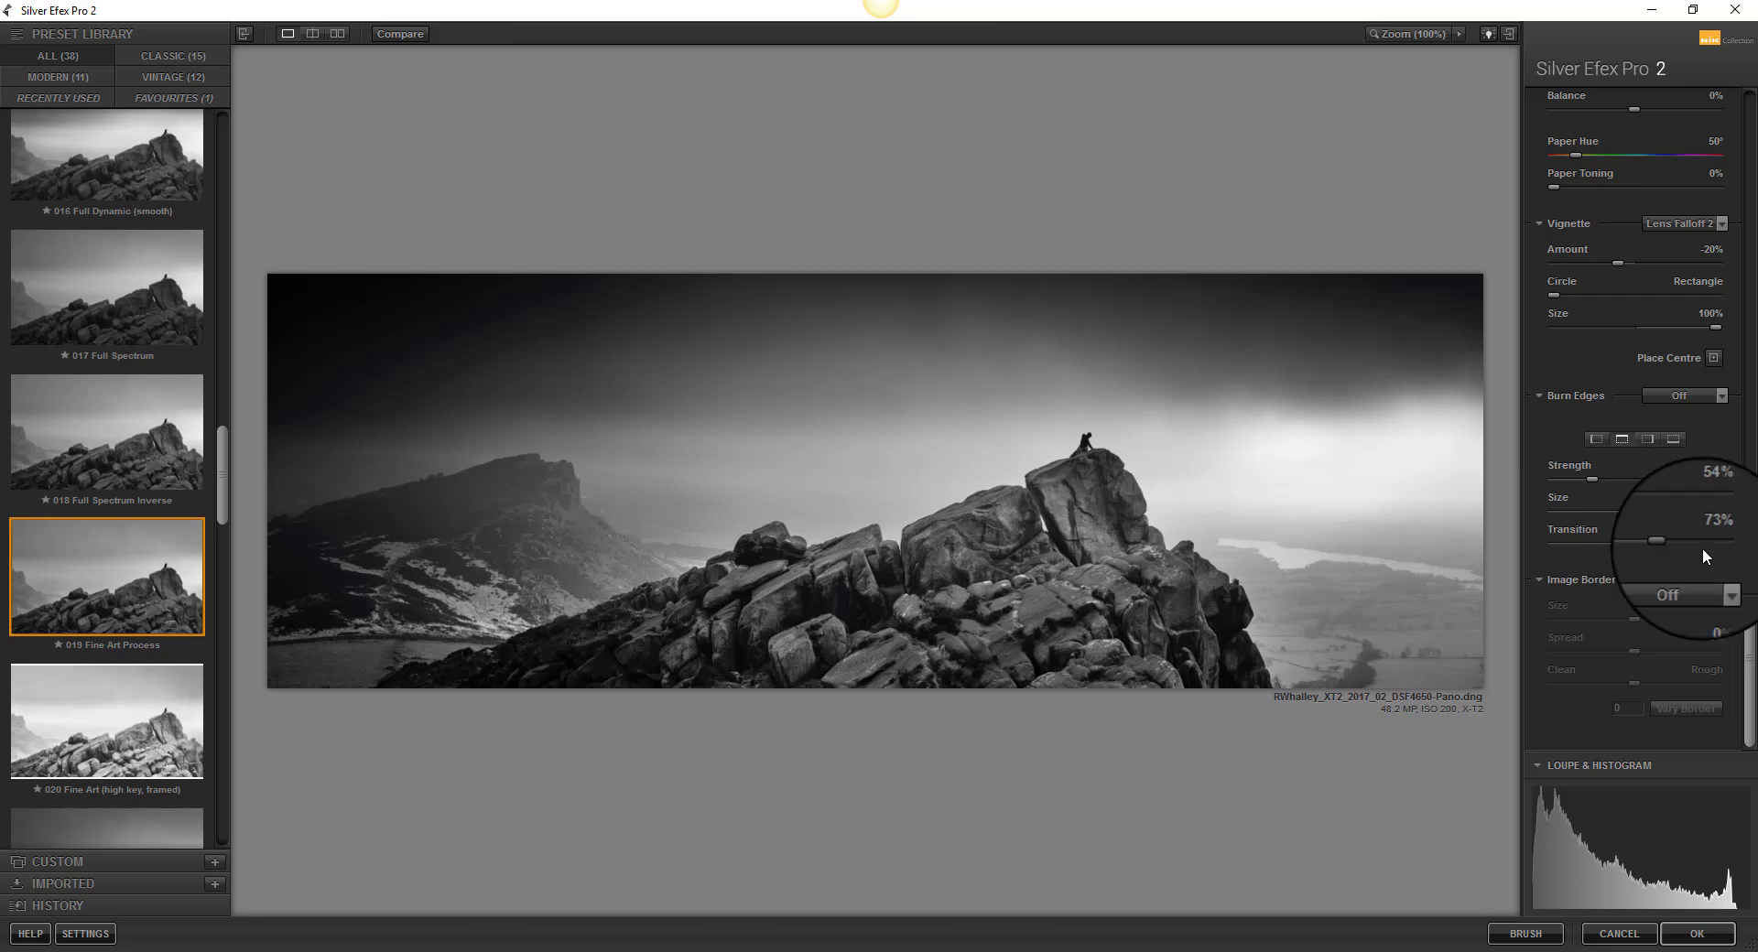
drag(1749, 631, 1753, 403)
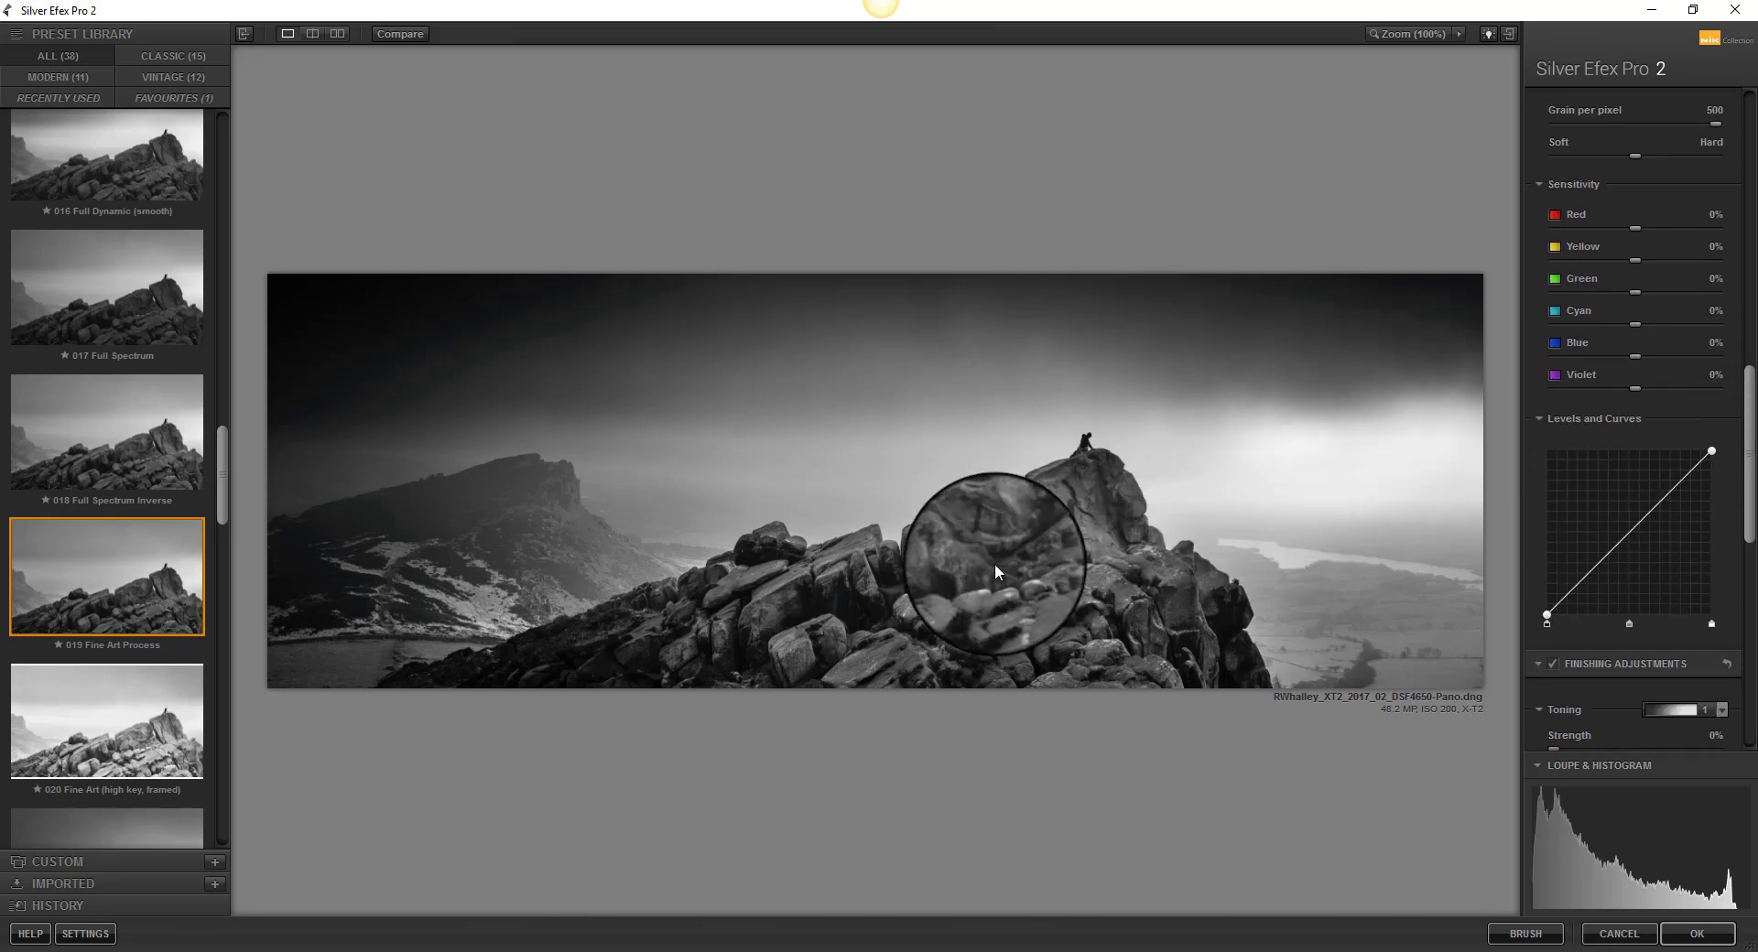
Step: Set Dynamic Brightness -33%, Soft Contrast -31%, Amplify Whites 8%, Amplify Blacks 12%, then confirm with OK
drag(957, 573, 896, 592)
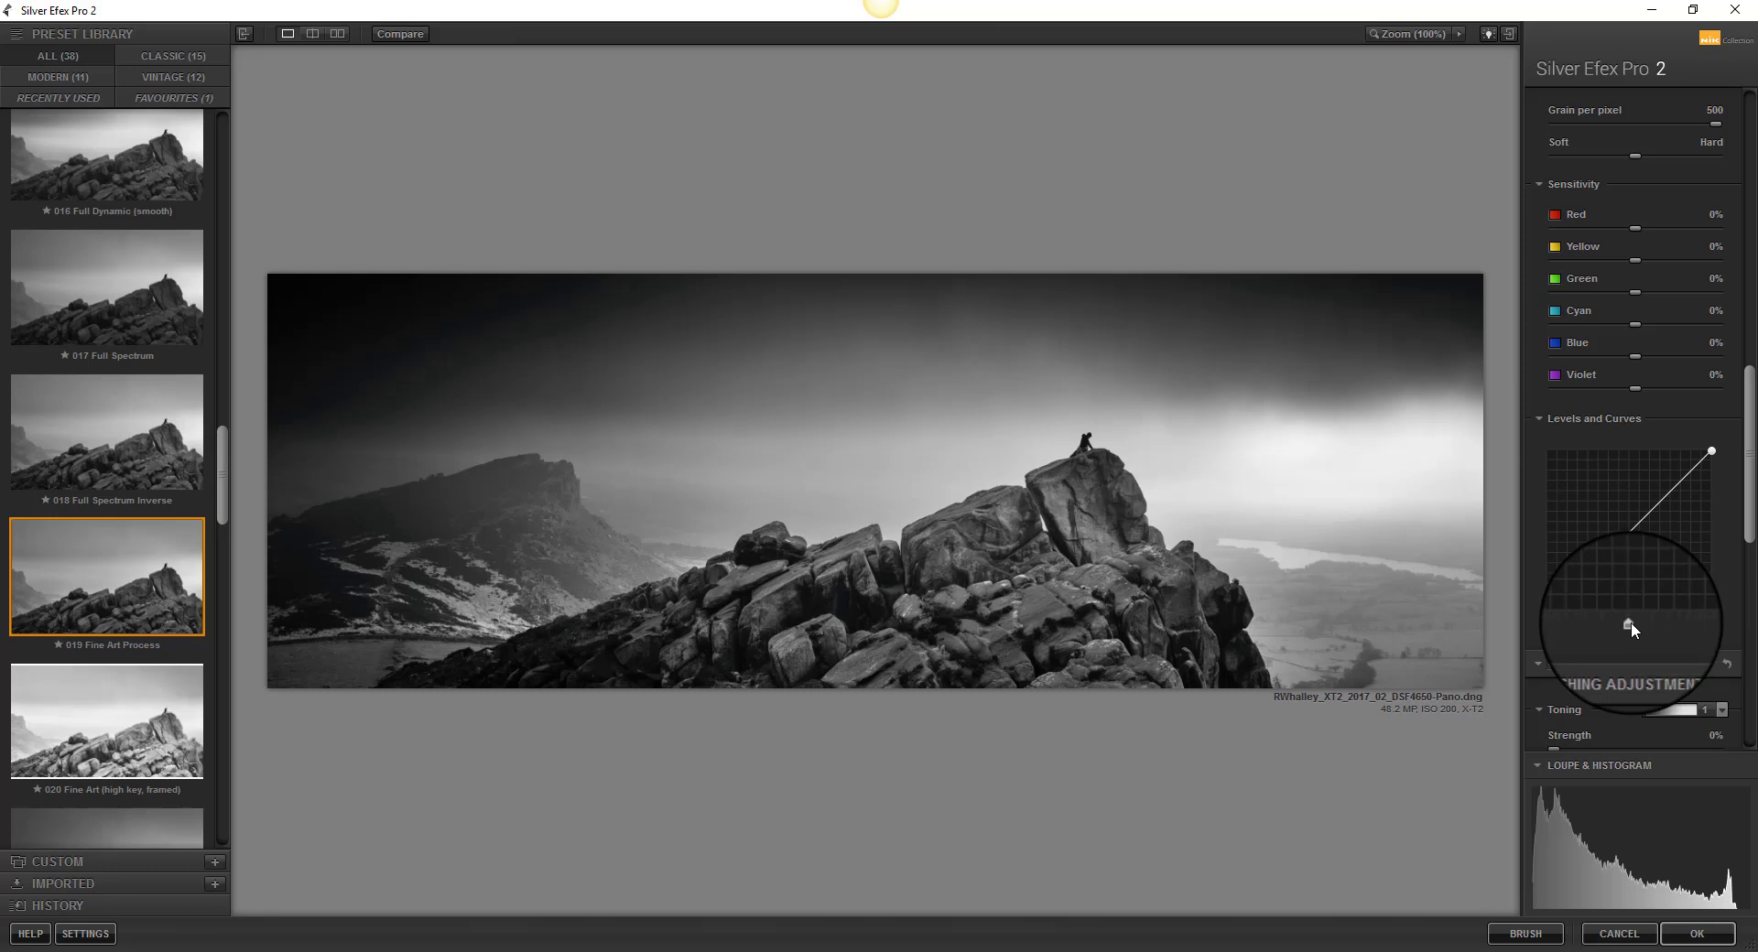
mouse_move(1641, 624)
mouse_down()
mouse_move(1657, 621)
mouse_move(1635, 624)
mouse_up()
drag(1749, 544, 1752, 160)
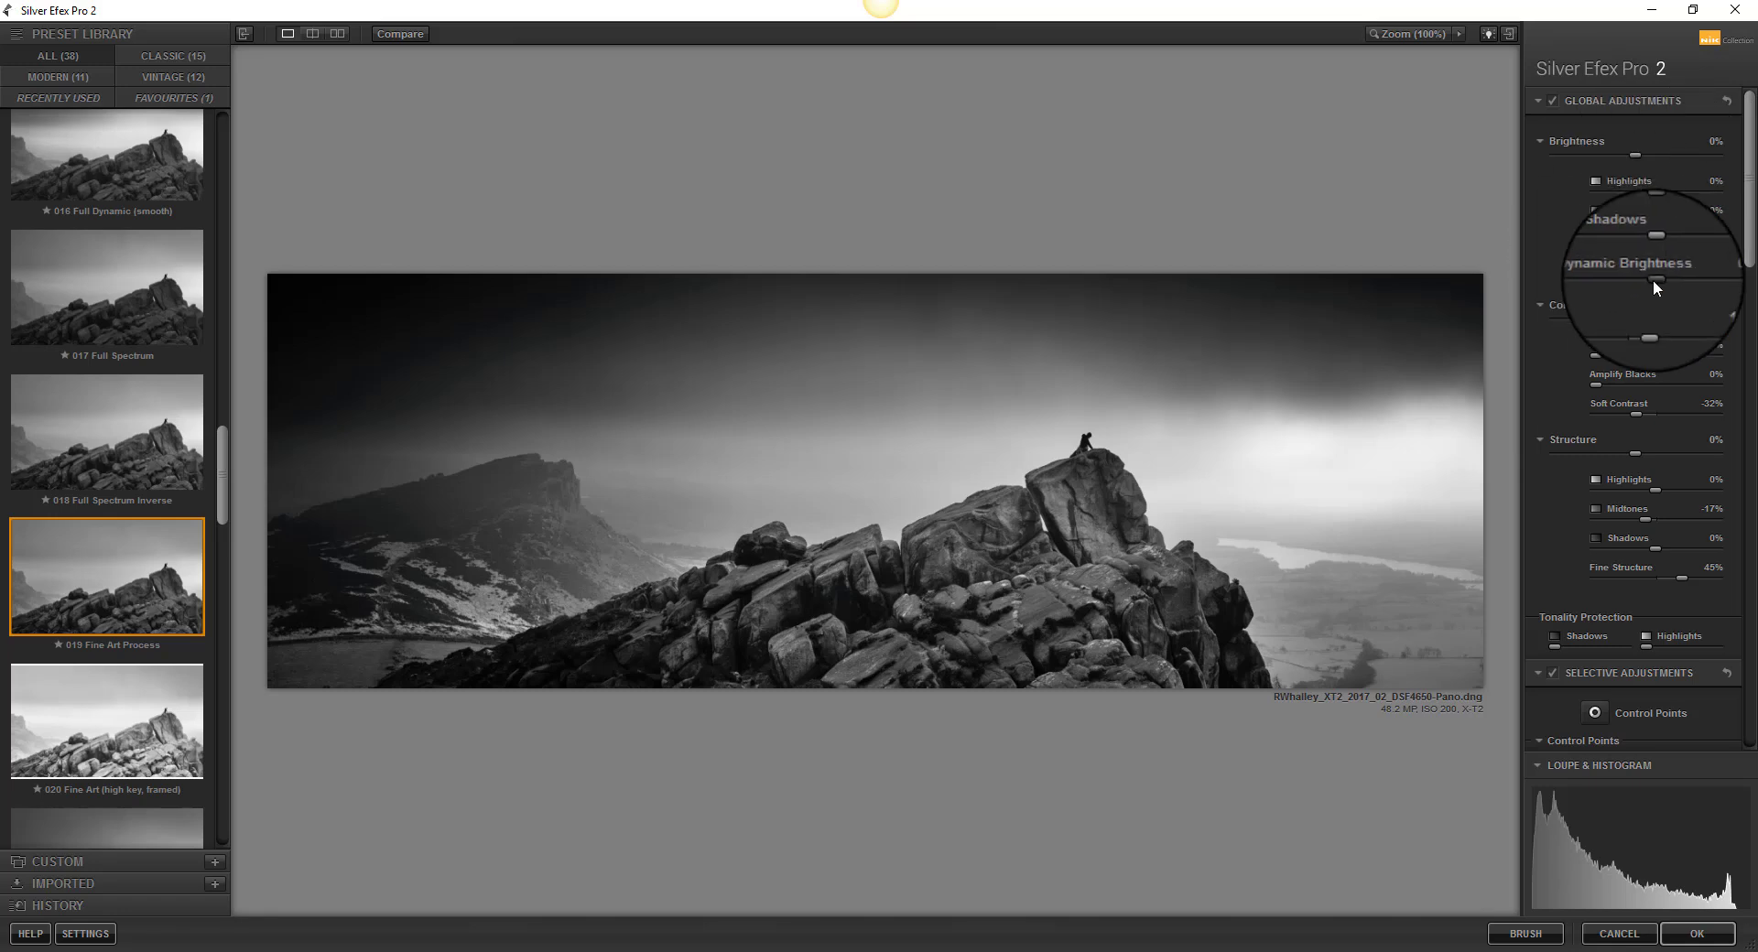
drag(1655, 278, 1634, 276)
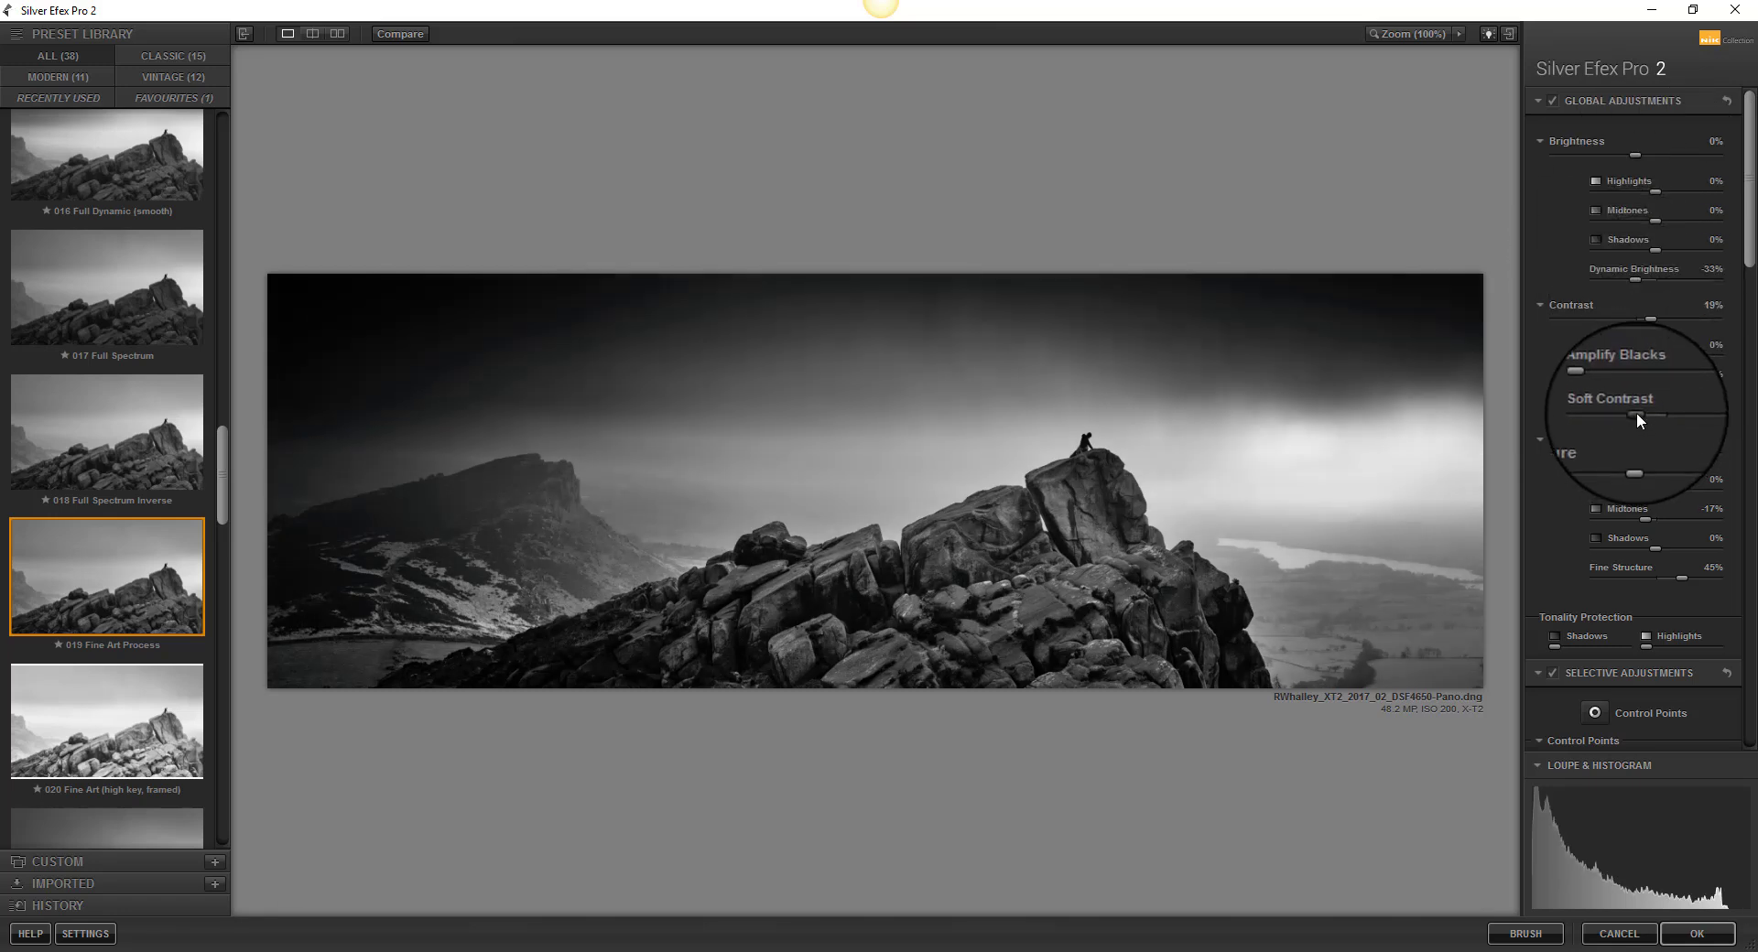
drag(1644, 414, 1637, 415)
mouse_move(1602, 354)
mouse_down()
mouse_move(1617, 353)
mouse_move(1612, 377)
mouse_up()
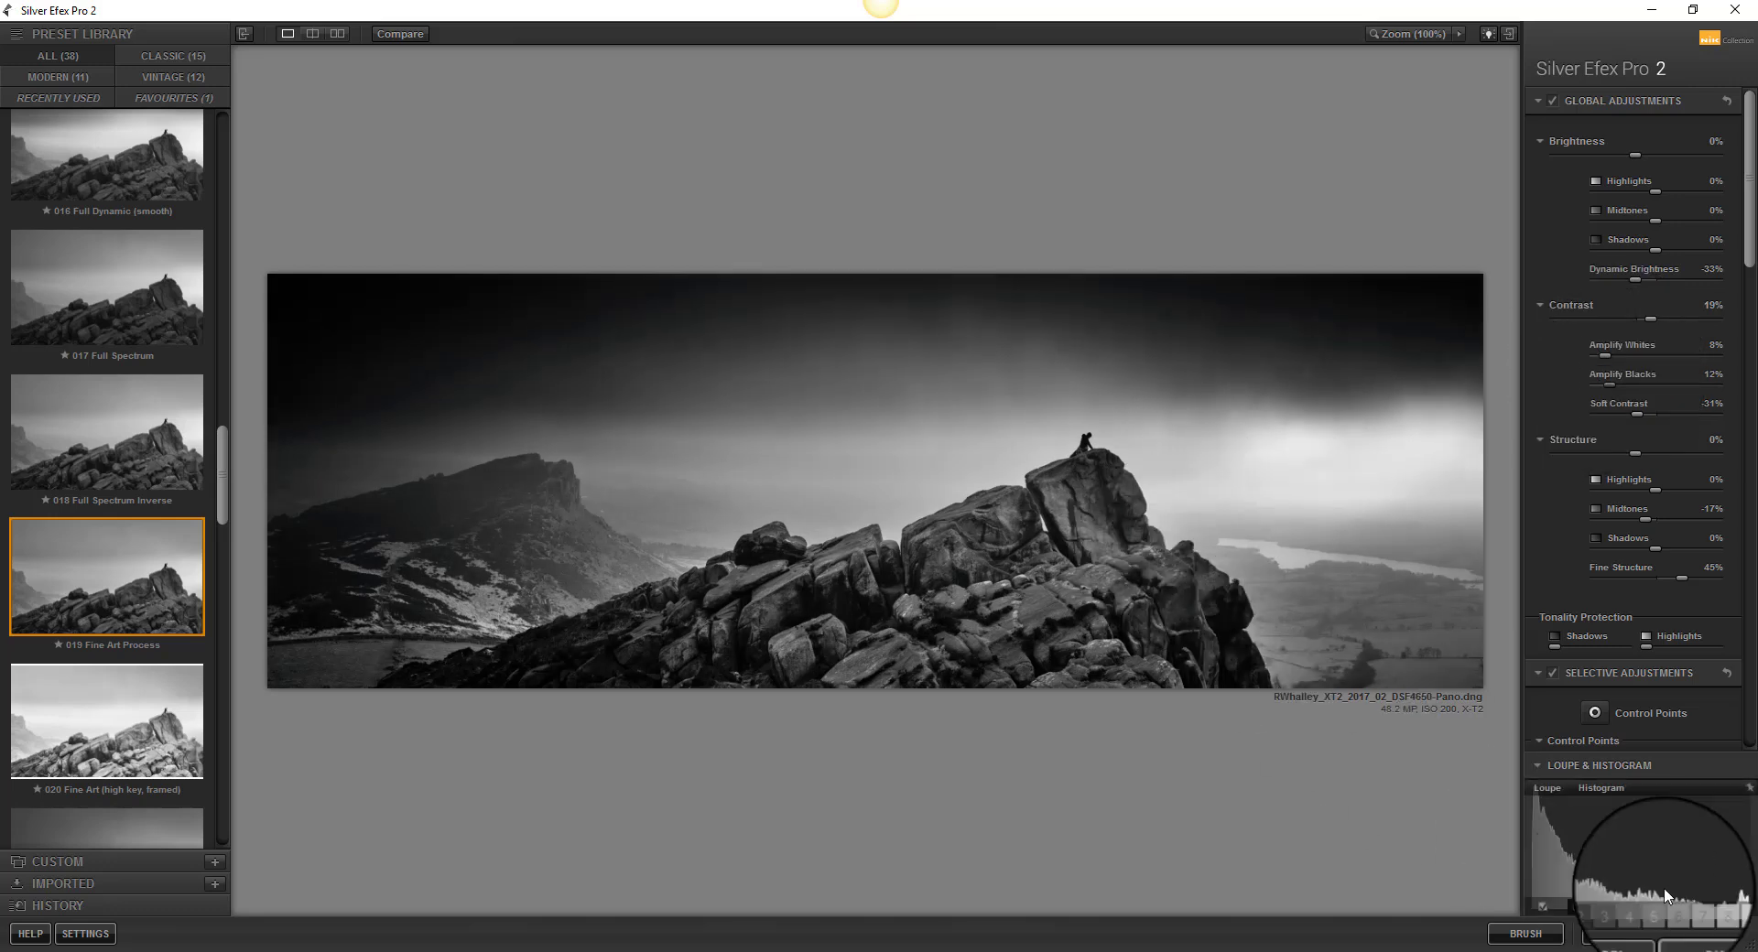
click(1696, 933)
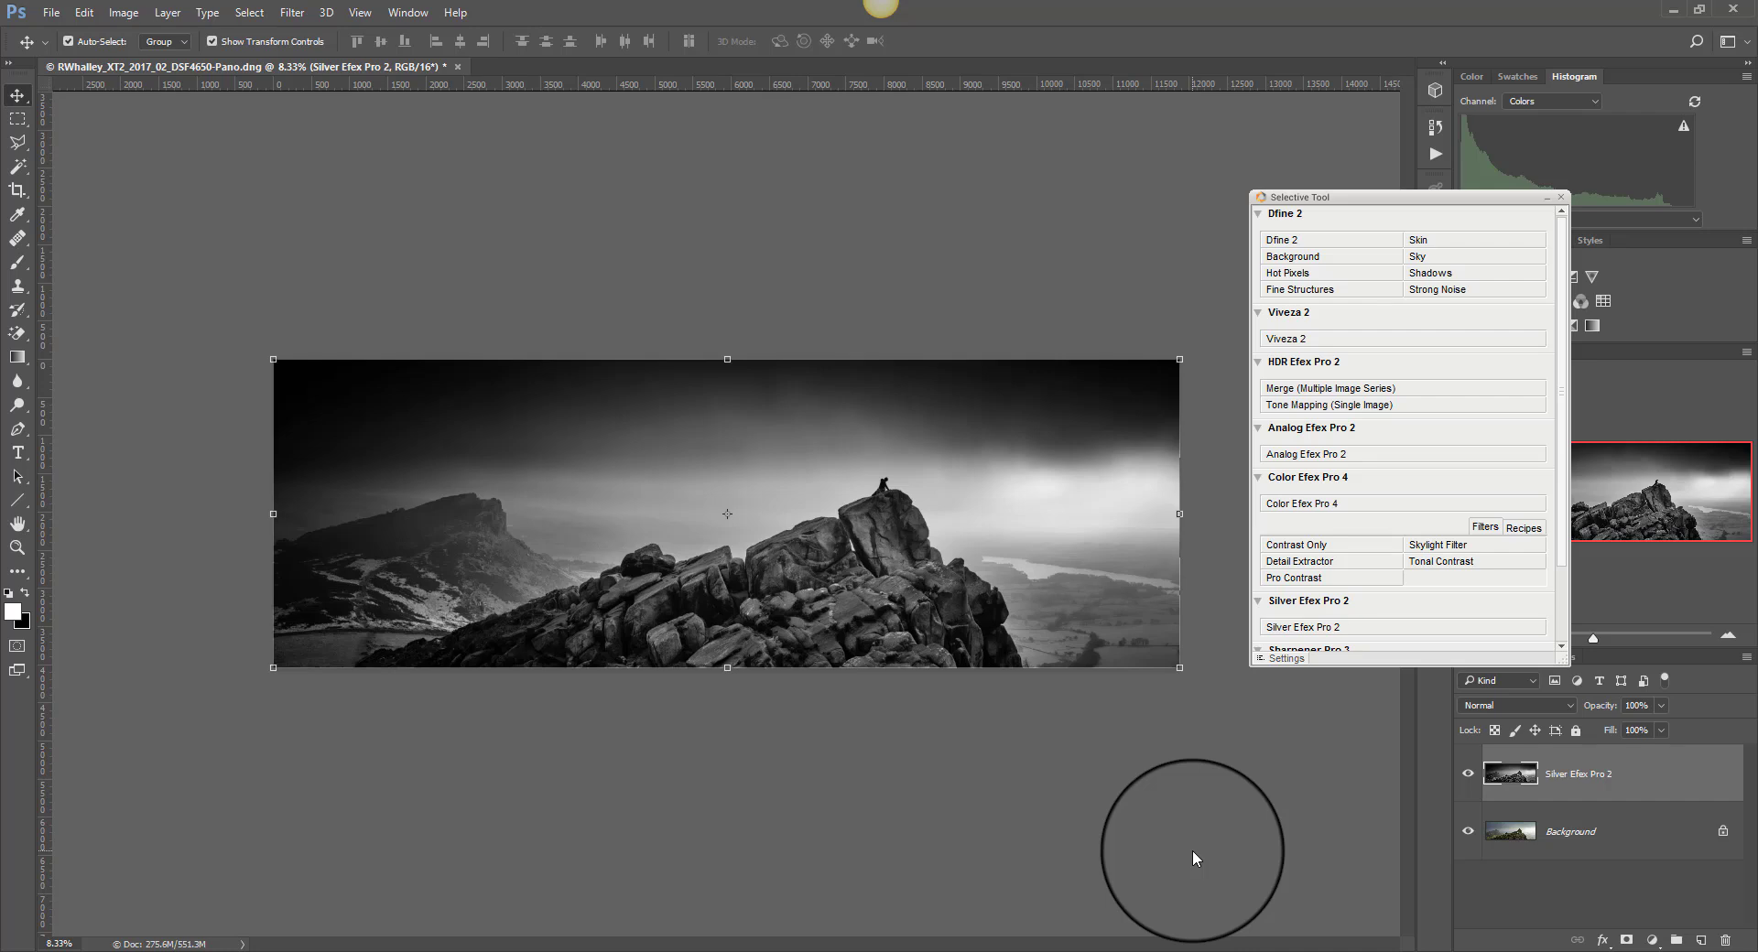
Step: Hide and re-show the Silver Efex Pro 2 layer to compare against the colour original
click(1467, 773)
click(1468, 780)
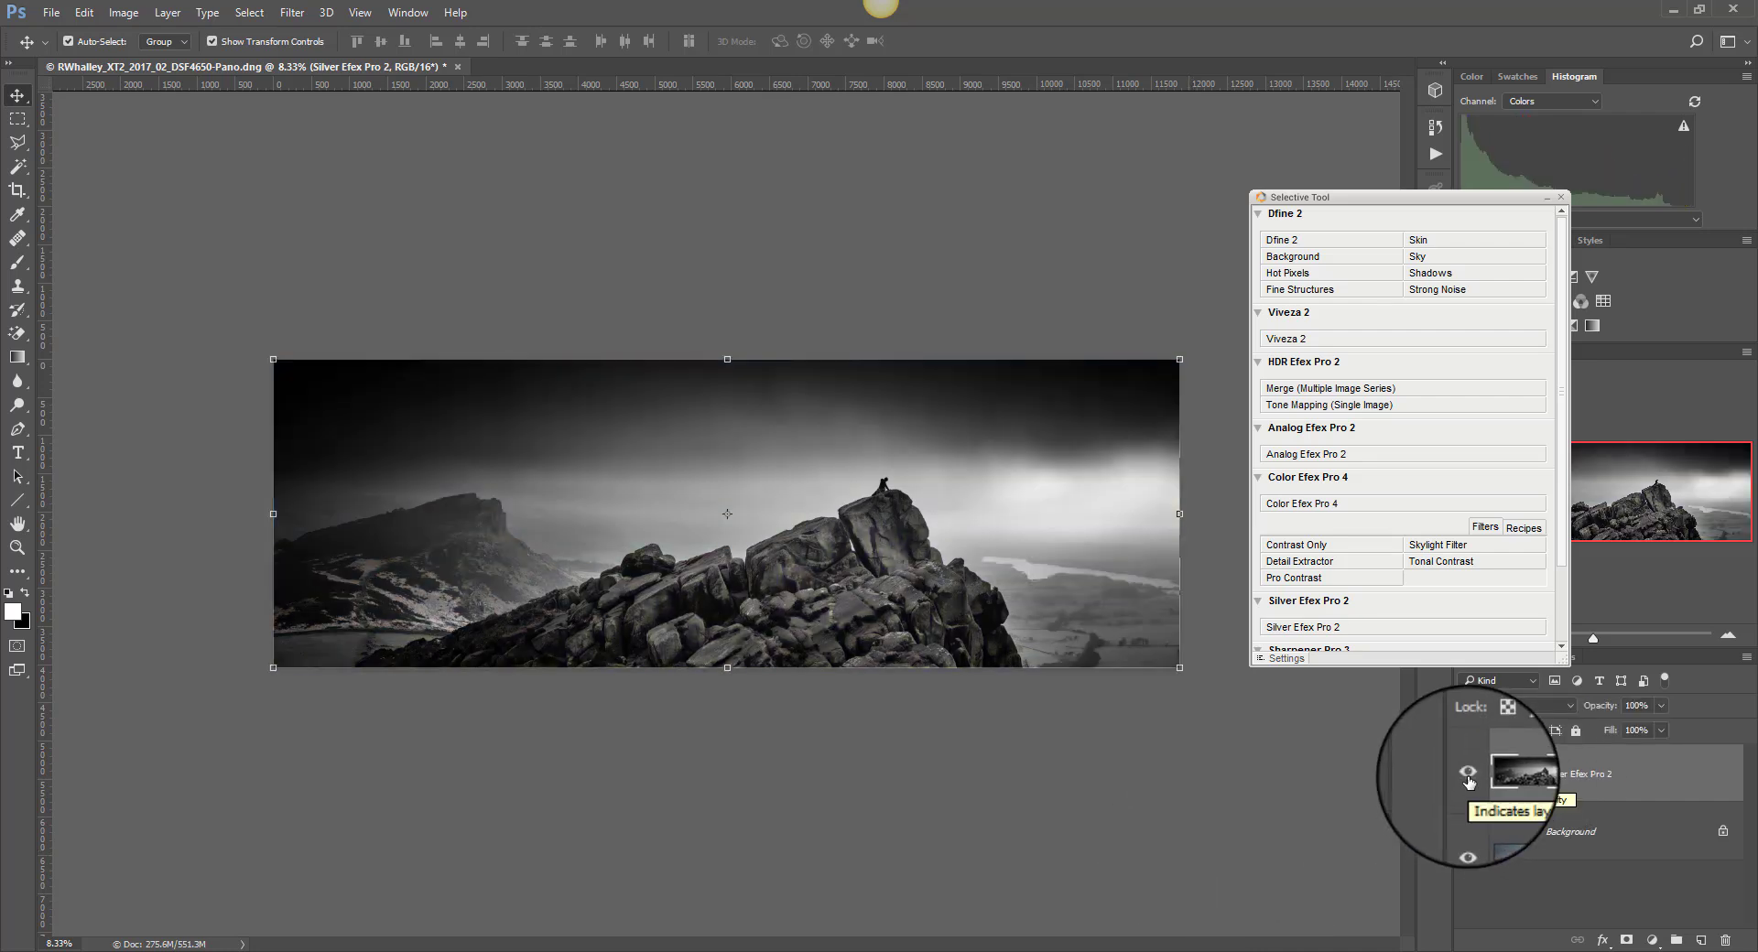